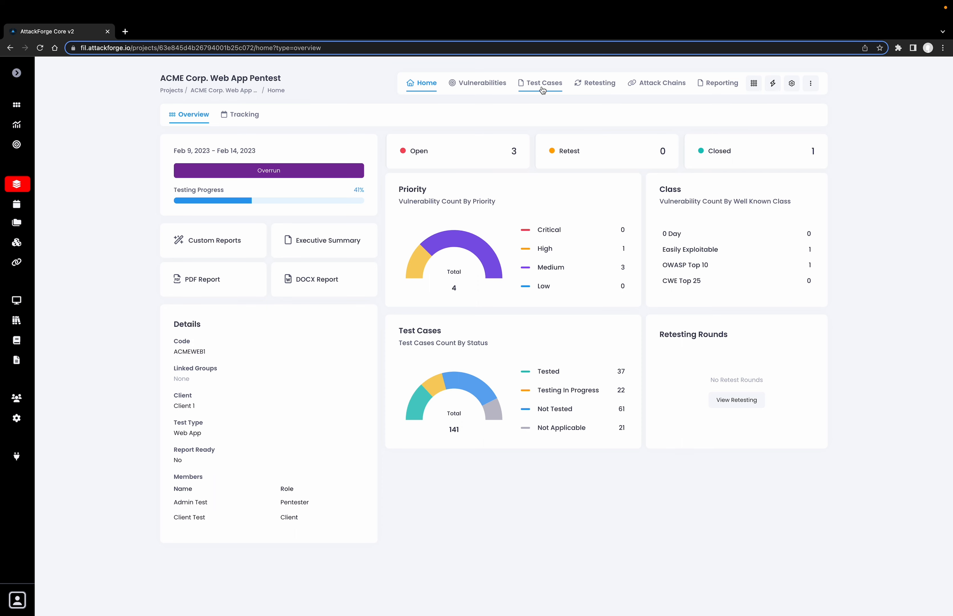
Open test case 1.1 of the ACME Corp. Web App Pentest project and read its description and execution flow
left_click(543, 89)
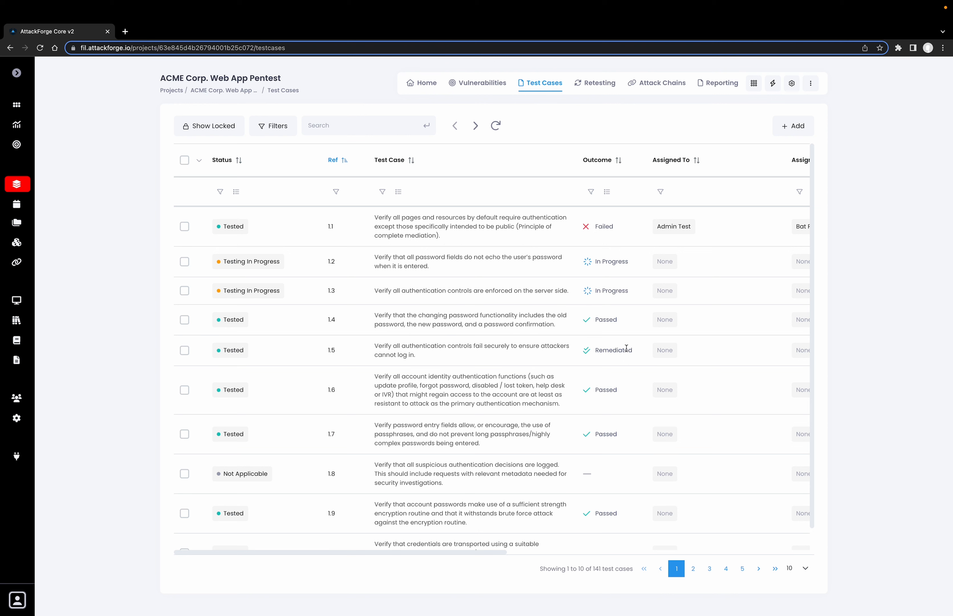
left_click(422, 231)
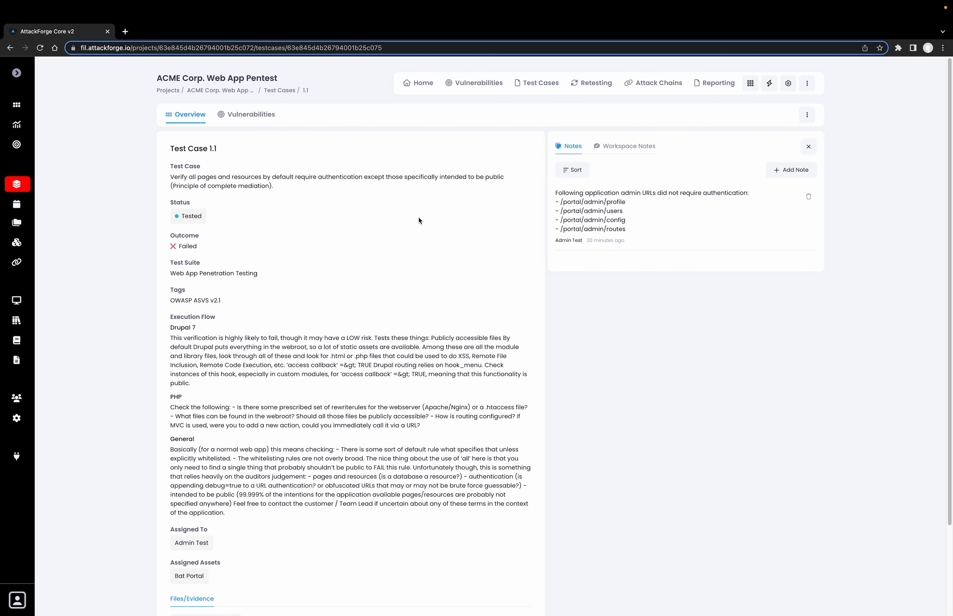
left_click_drag(171, 177, 284, 191)
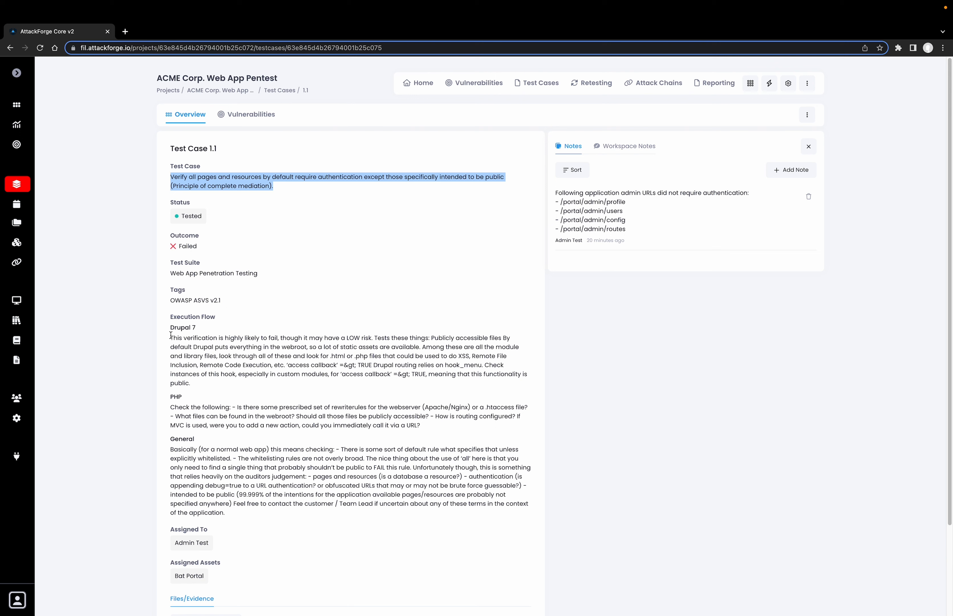
left_click_drag(171, 338, 414, 438)
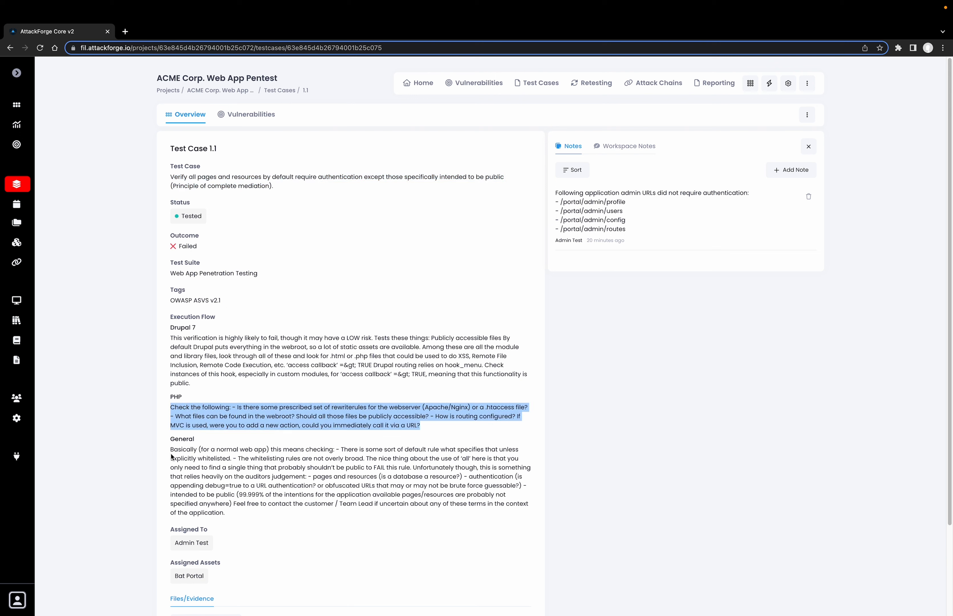
left_click_drag(171, 449, 309, 512)
left_click(308, 513)
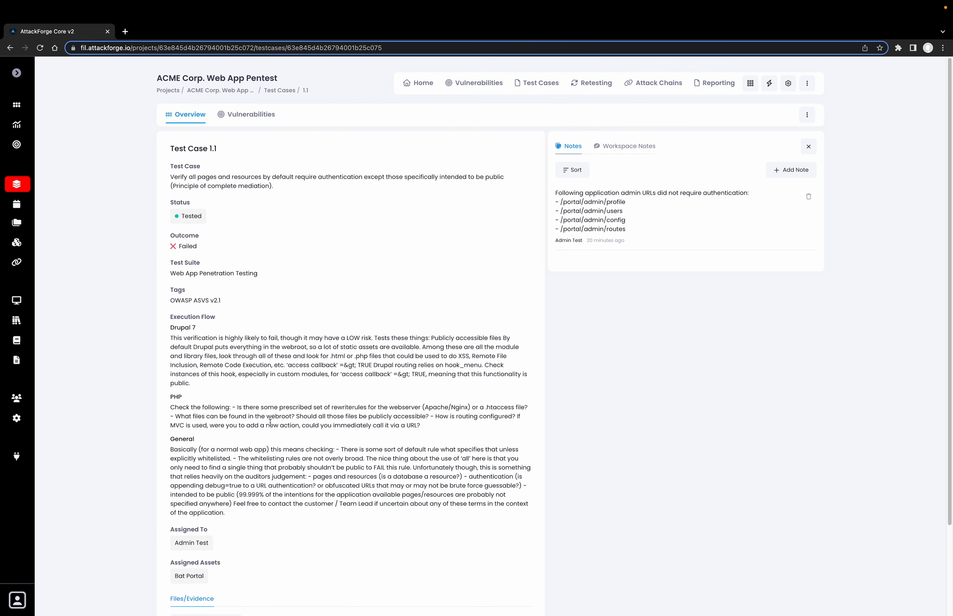
View the available status options for test case 1.1 without changing them, and check its outcome
left_click(197, 223)
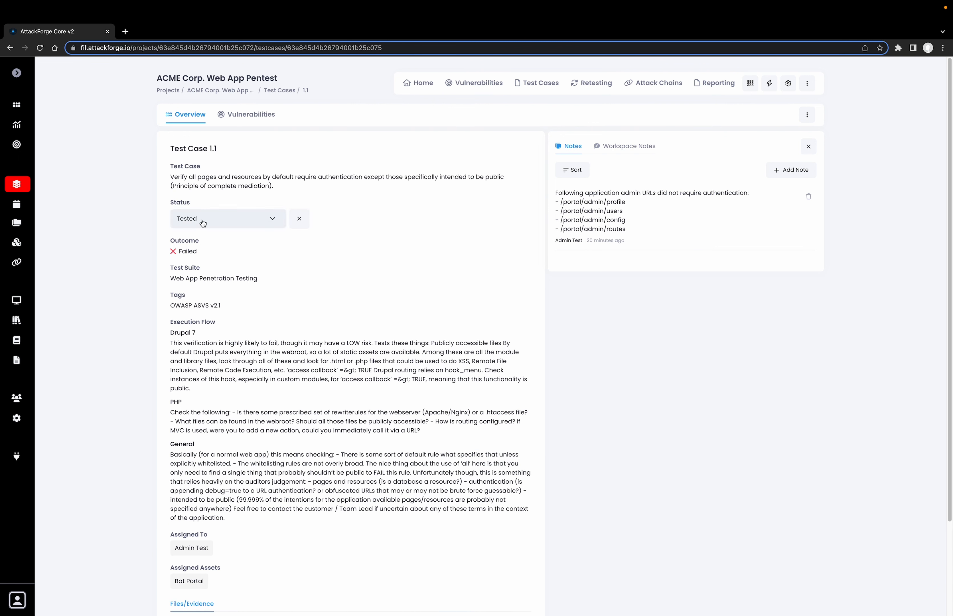
left_click(202, 223)
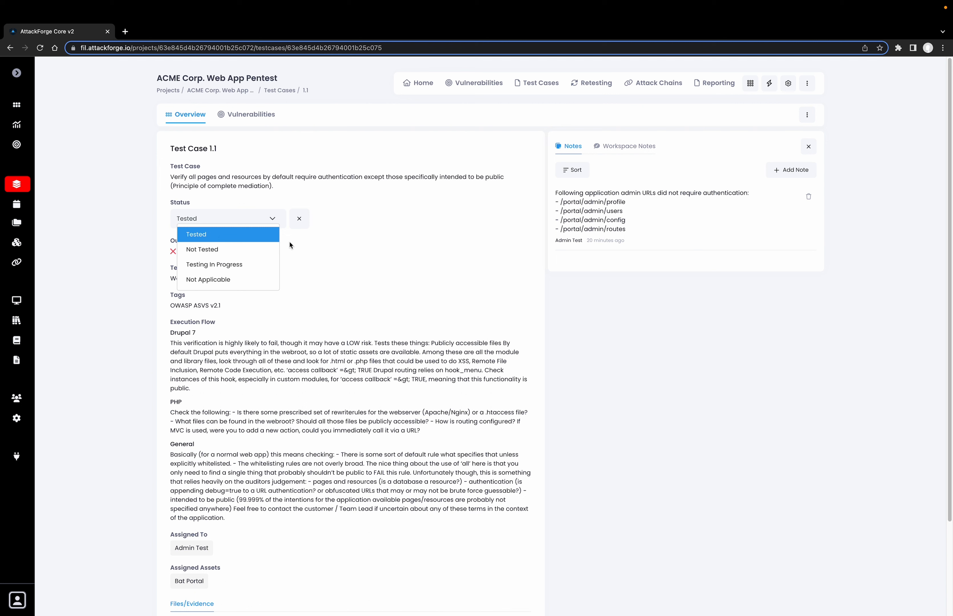
left_click(299, 218)
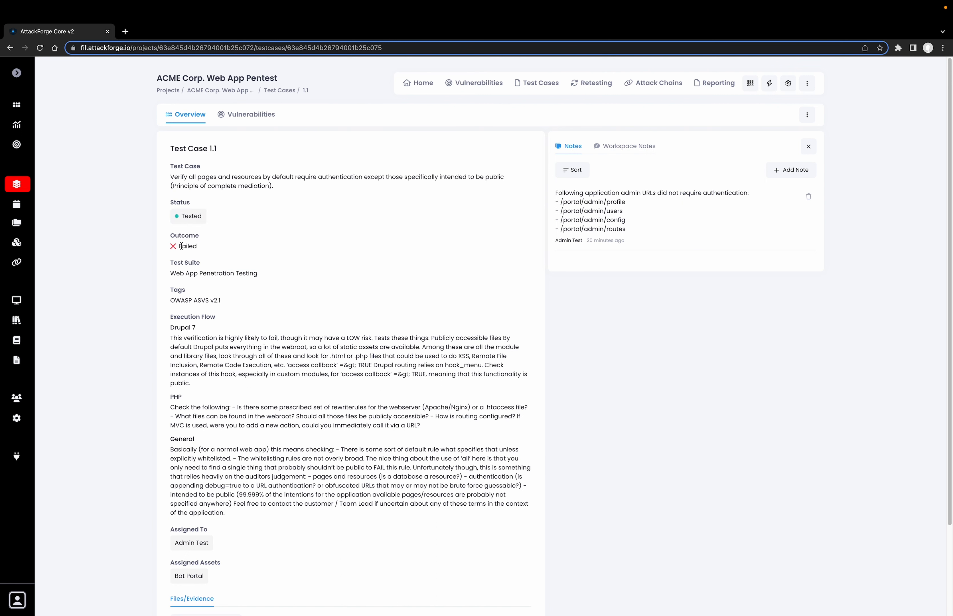
left_click_drag(178, 247, 196, 247)
Open the Authentication Bypass vulnerability linked to test case 1.1 and review its associated test cases
left_click(251, 117)
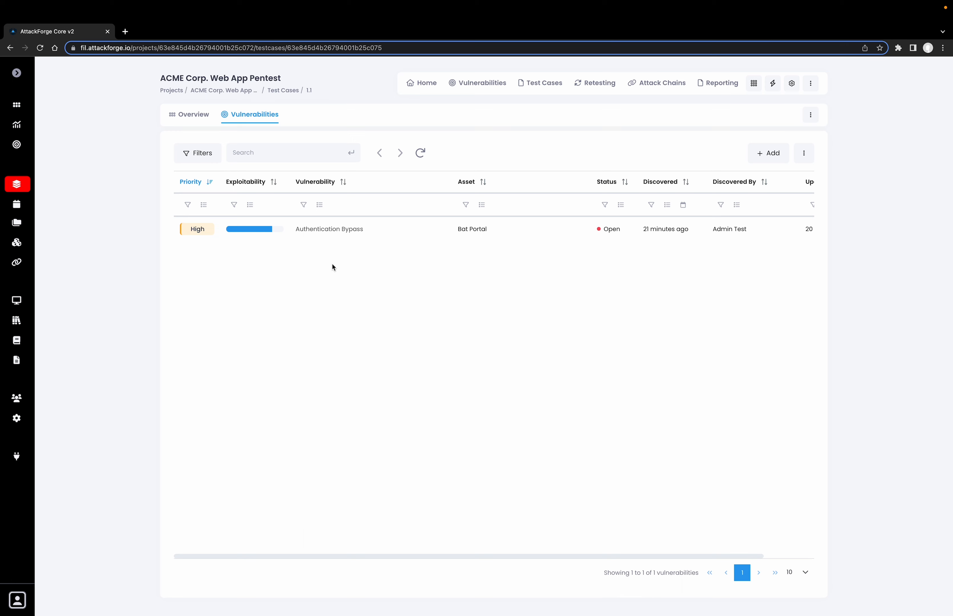
left_click(329, 229)
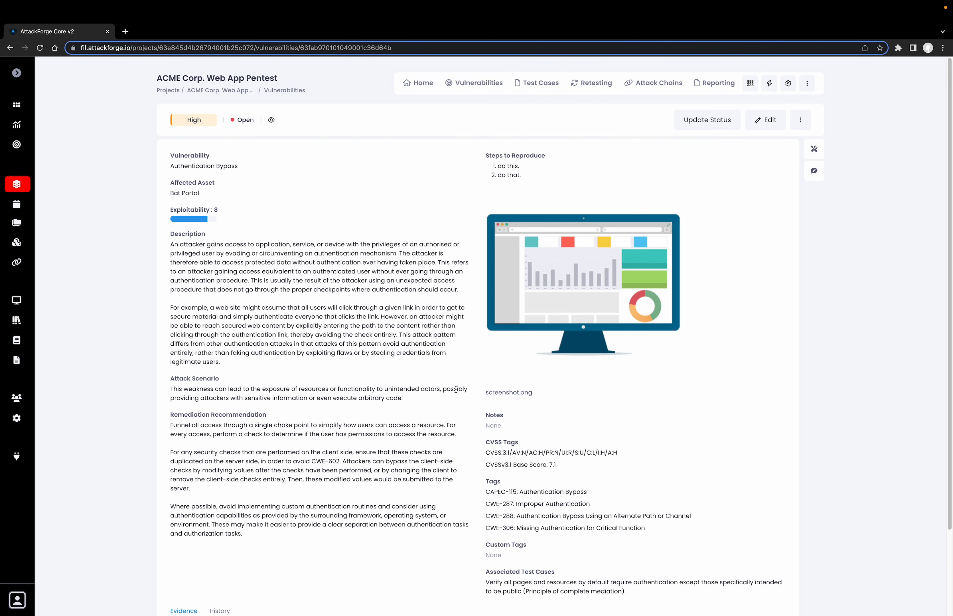
scroll(457, 390, "down", 1)
left_click_drag(487, 567, 641, 593)
left_click(649, 576)
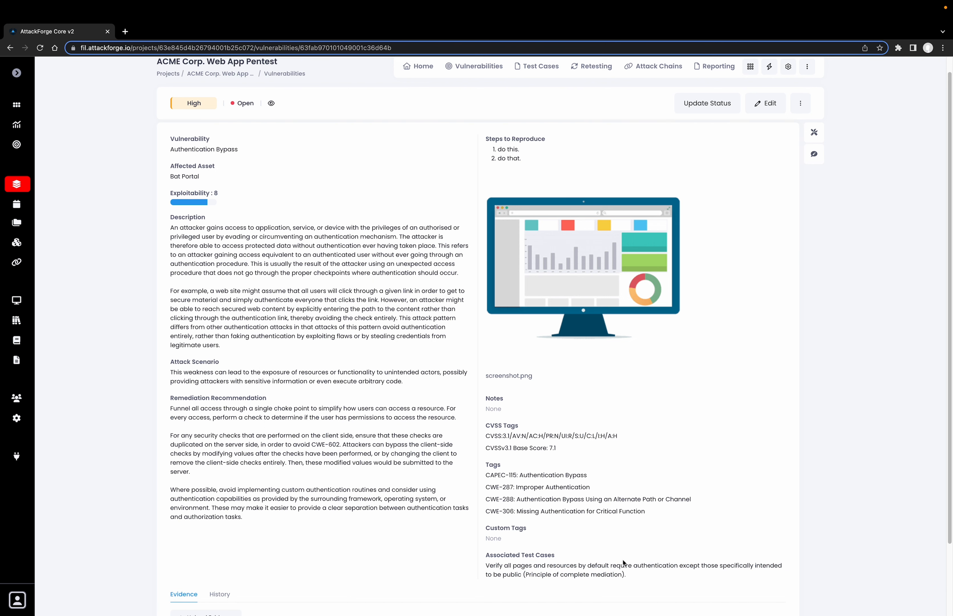
scroll(623, 563, "up", 1)
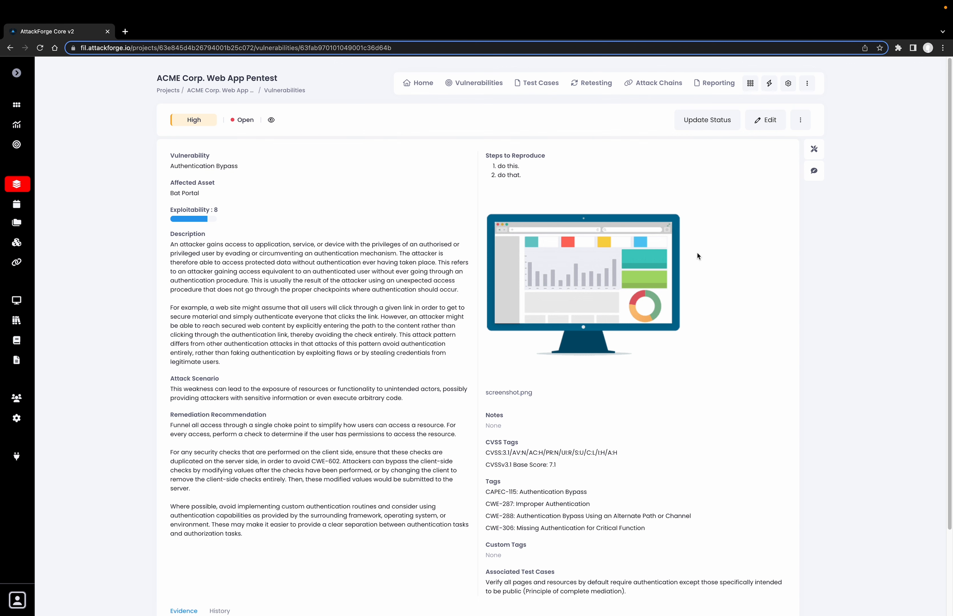
Close the Authentication Bypass vulnerability with the reason "Issue has been fixed" and the note "aksjhd kajshdkjashd kjasdhkj"
left_click(718, 127)
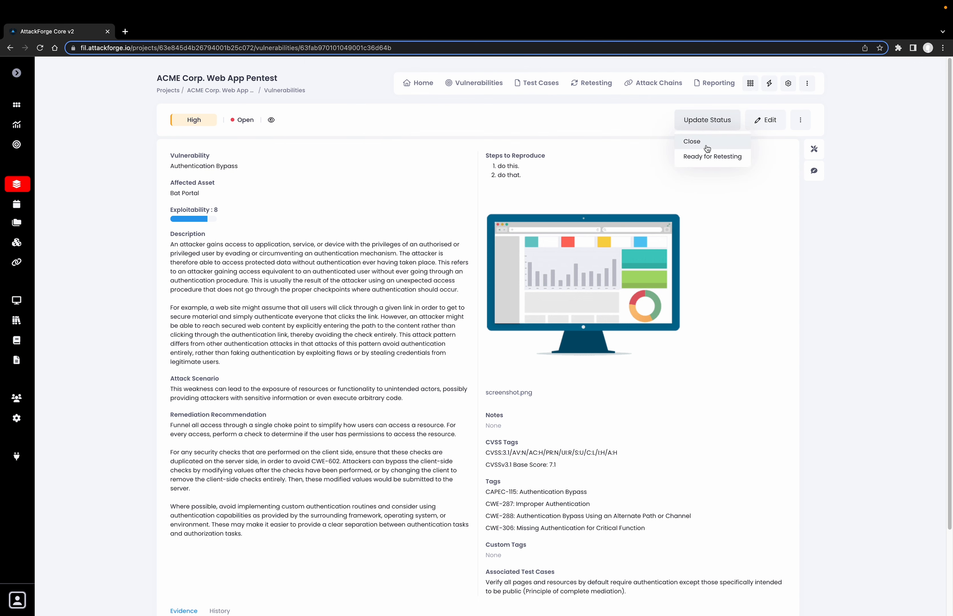
left_click(707, 148)
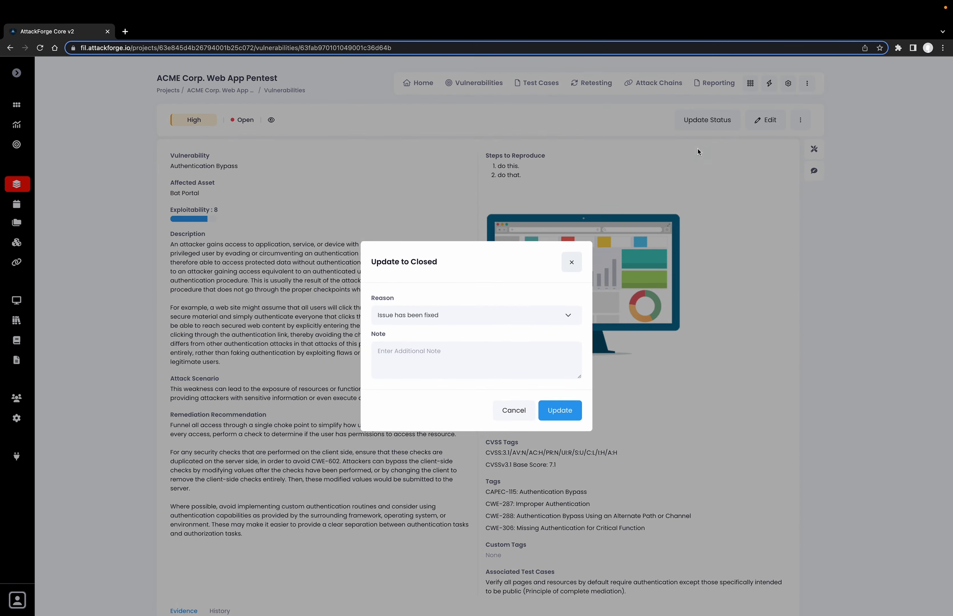
left_click(439, 352)
type("aksjhd kajshdkjashd kjasdhkj")
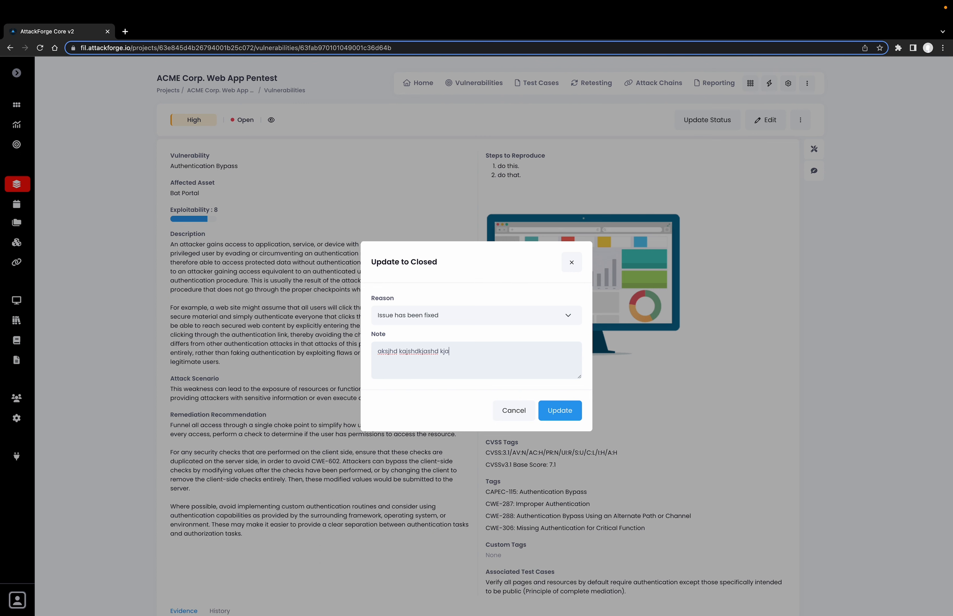
left_click(547, 408)
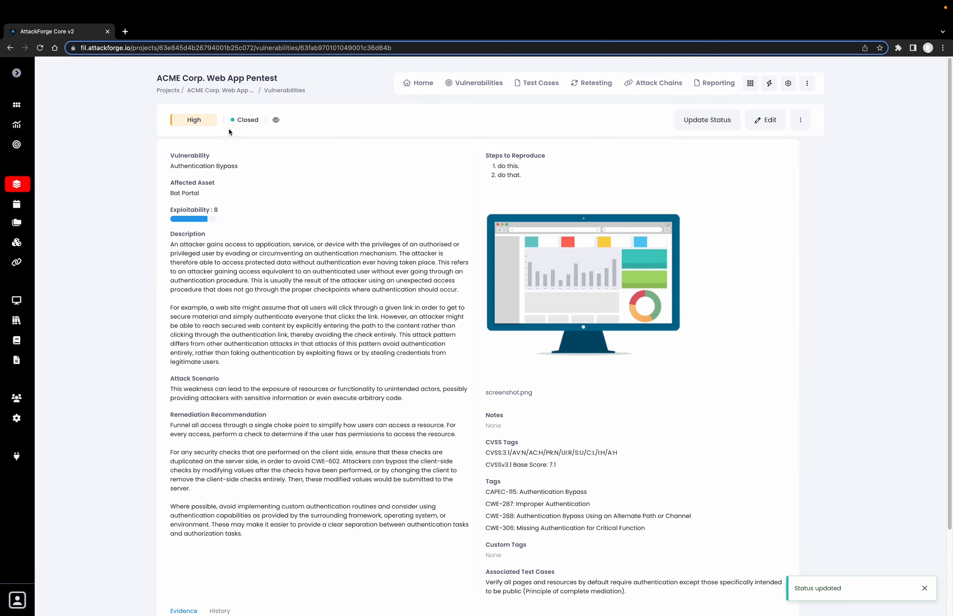
Return to test case 1.1 and check its outcome after closing the linked vulnerability
left_click(9, 48)
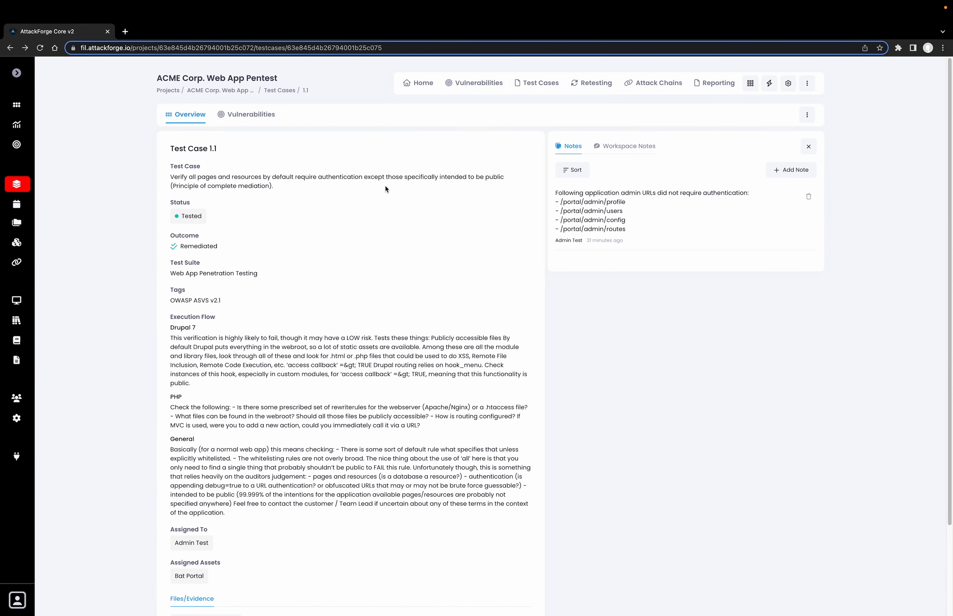
left_click_drag(236, 249, 180, 247)
left_click(312, 255)
View the people test case 1.1 can be assigned to, leaving the assignee as it is
scroll(326, 383, "down", 3)
left_click(212, 440)
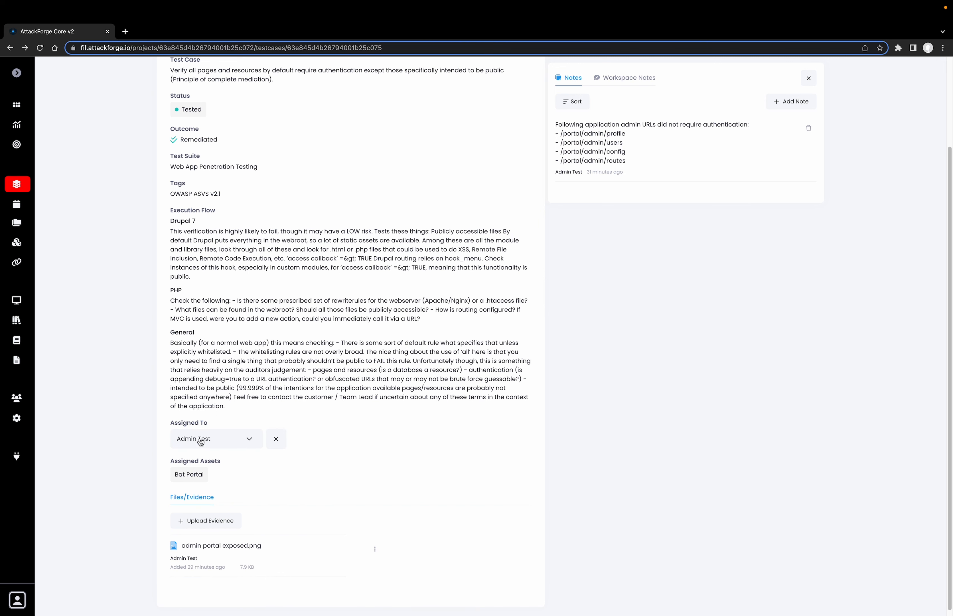
left_click(220, 440)
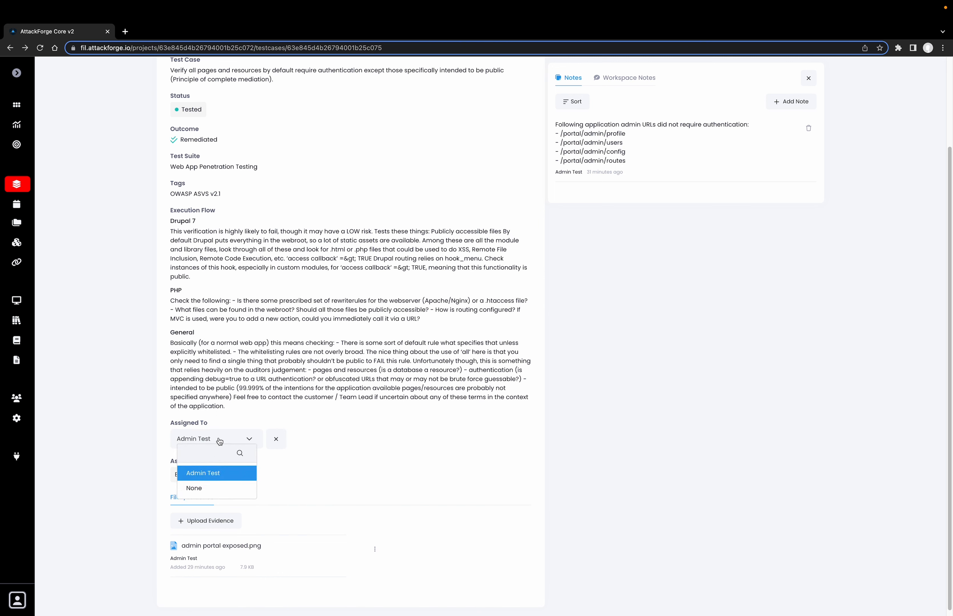
left_click(282, 439)
Review the assets available for test case 1.1 and save the assignment with Bat Portal selected
left_click(198, 474)
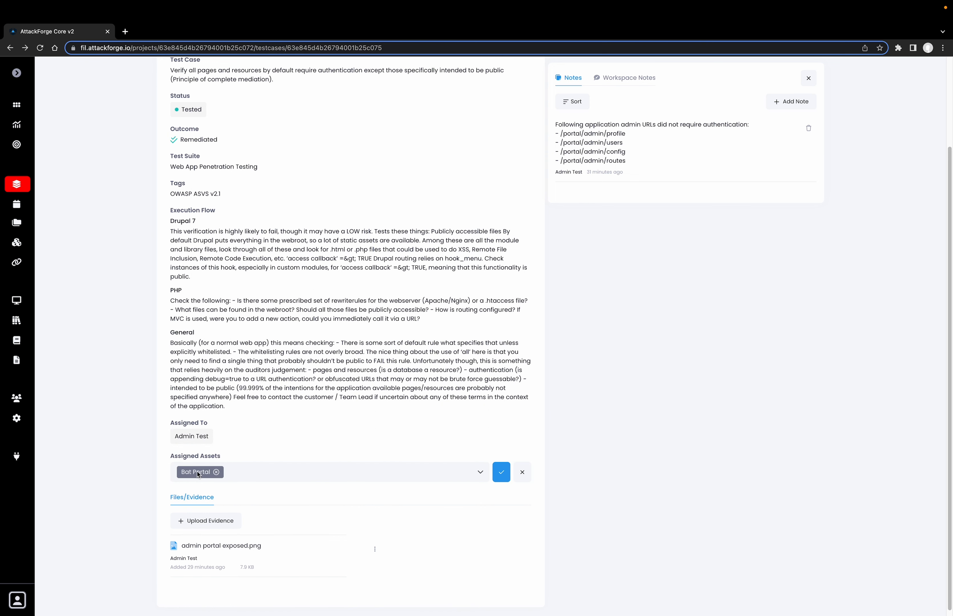
left_click(265, 474)
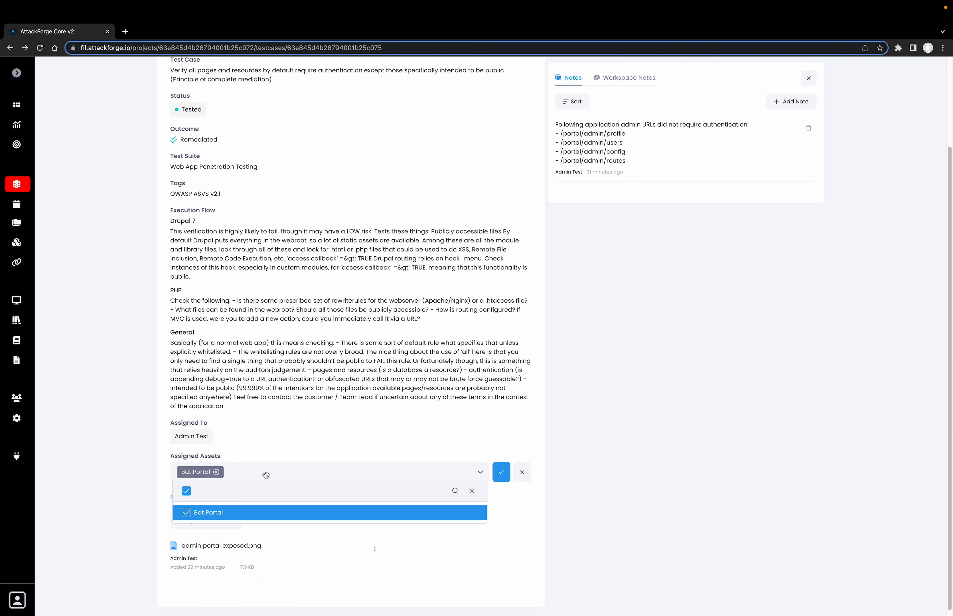
left_click(502, 475)
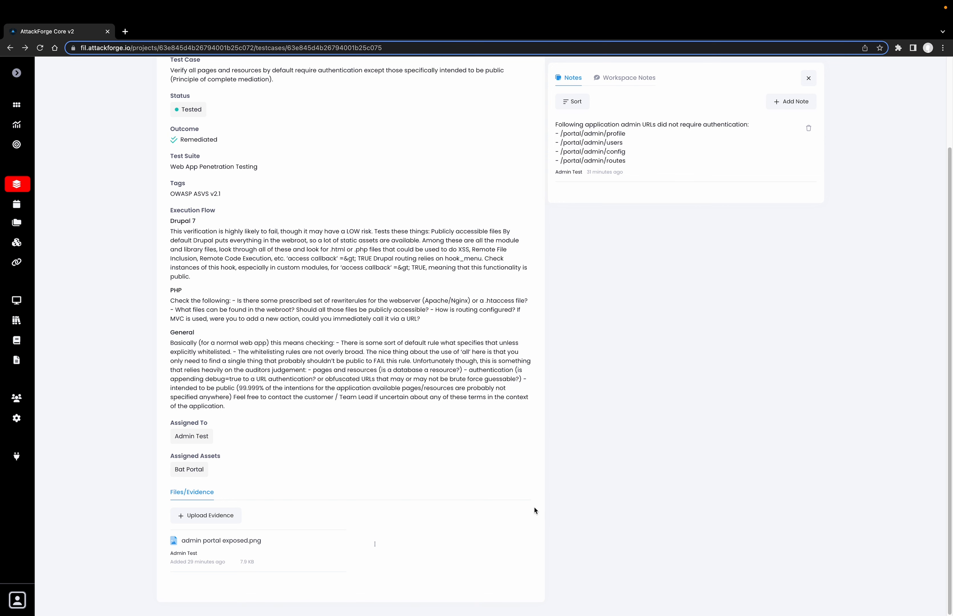
Show the workspace notes beside test case 1.1
scroll(535, 507, "up", 3)
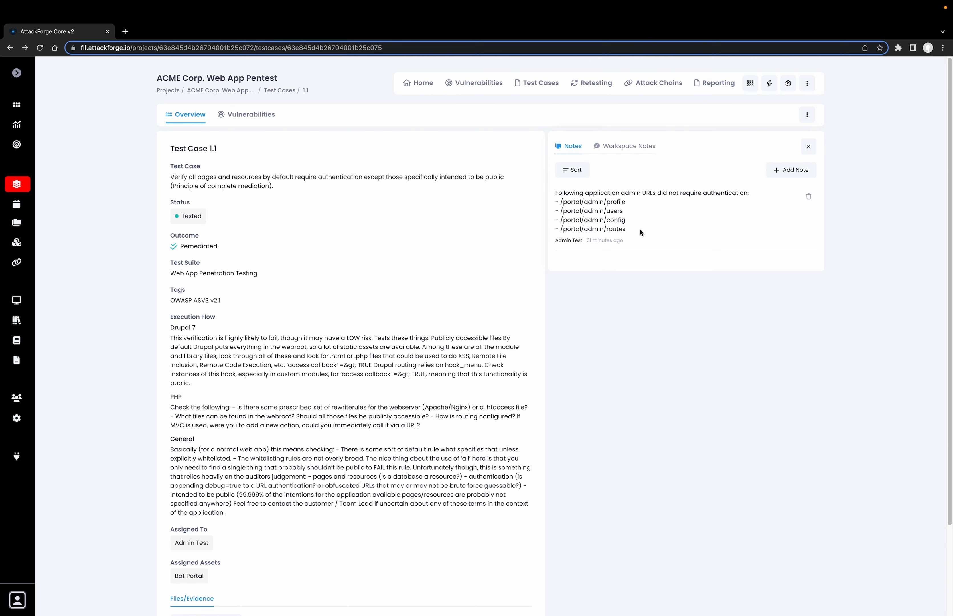
left_click(623, 146)
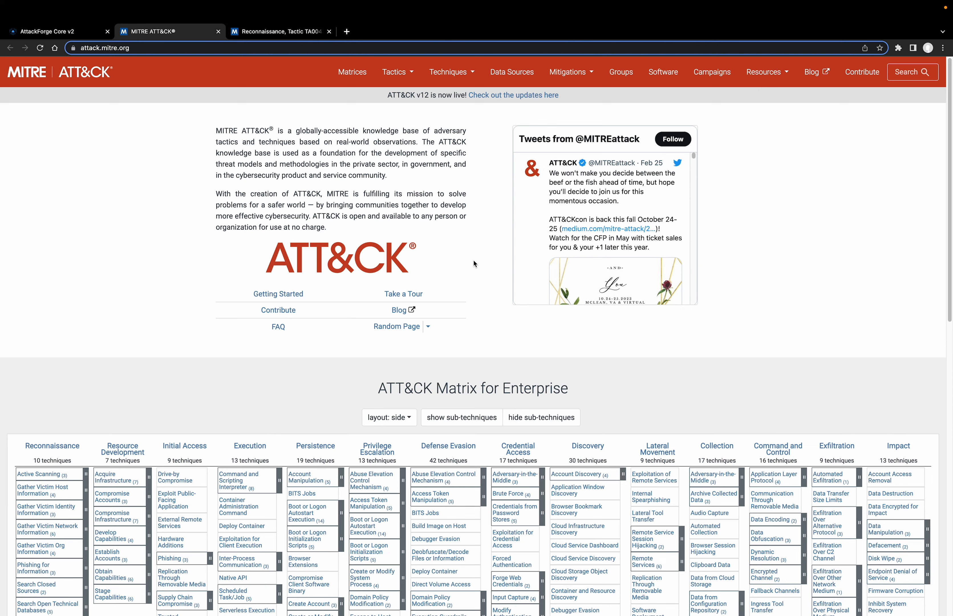
Start a new AttackForge test suite named "Red Team Methodology" with the description "Various techniques from MITRE ATT&CK Framework"
left_click(81, 34)
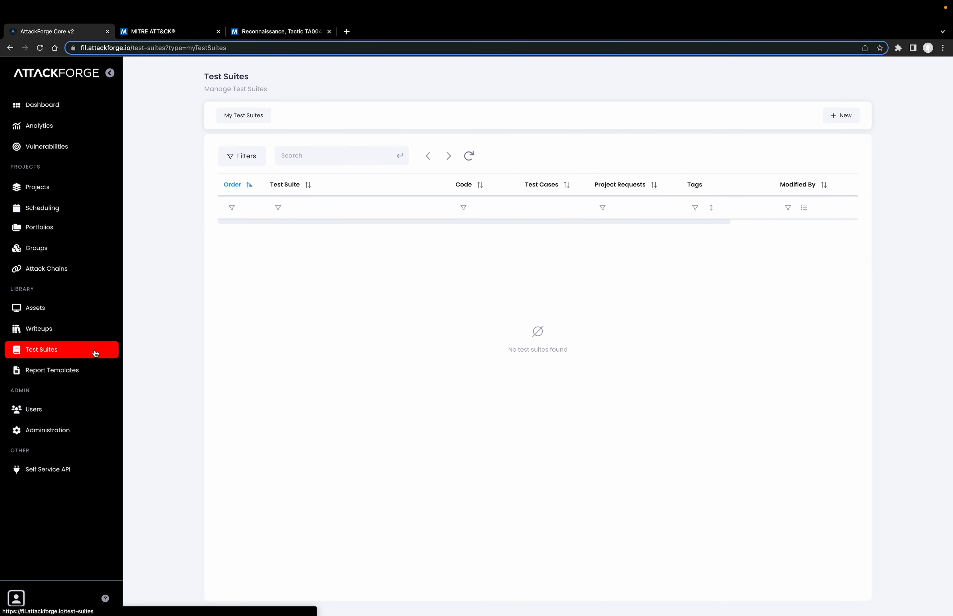
left_click(852, 122)
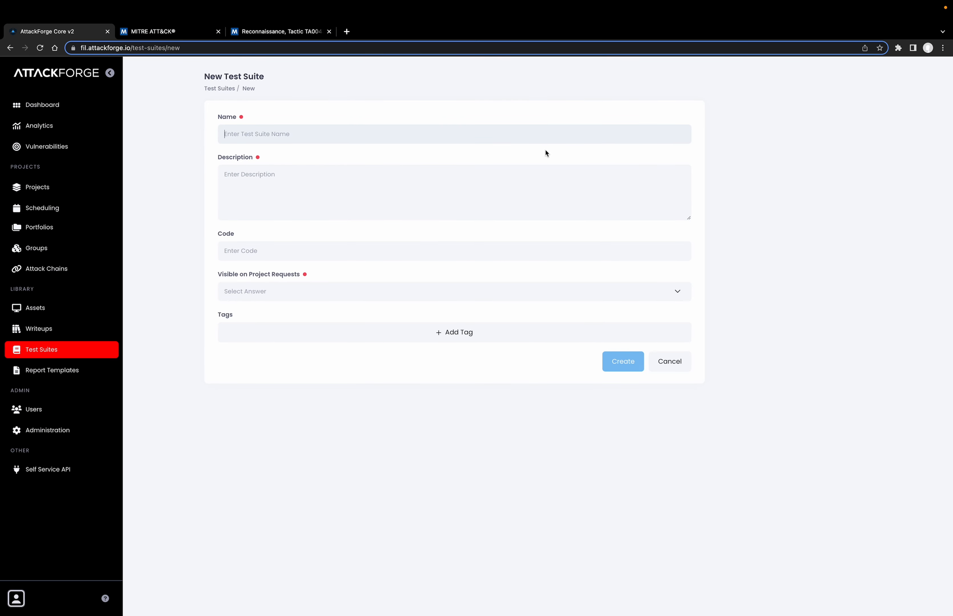
key("super+Tab")
left_click(340, 141)
type("Red Team Methodology")
left_click(345, 172)
key("super+Tab")
left_click(306, 218)
type("Various techniques from MITRE ATT&CK Framework")
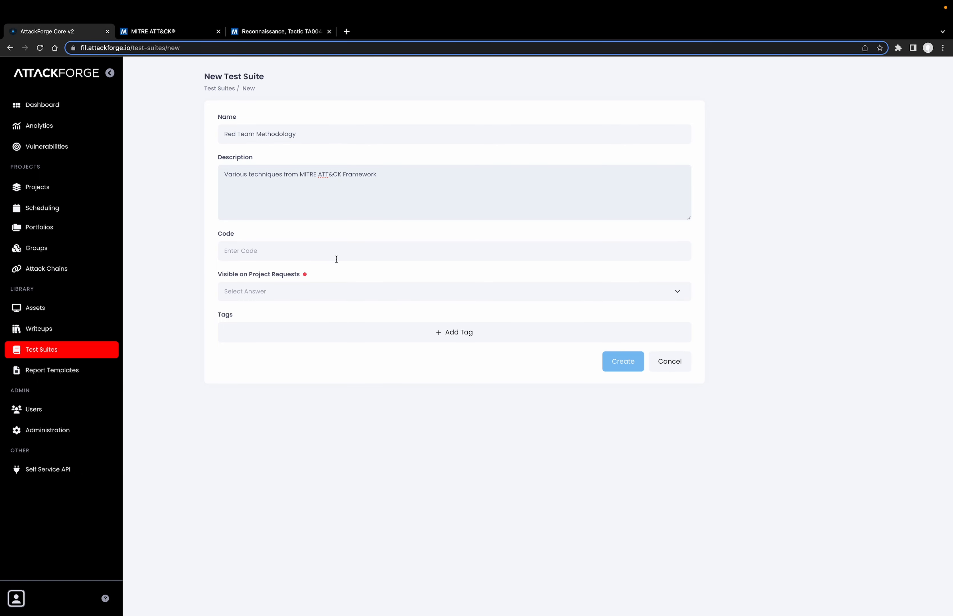
Give the new test suite the code MITRE, set its visibility on project requests to No, and create it
left_click(308, 253)
type("MITRE")
left_click(243, 295)
left_click(252, 319)
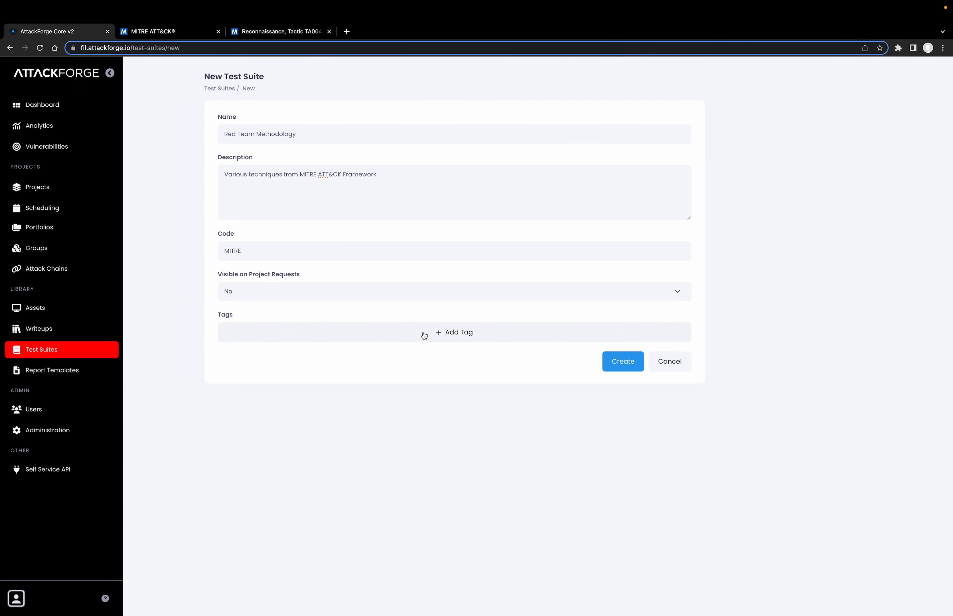
left_click(624, 362)
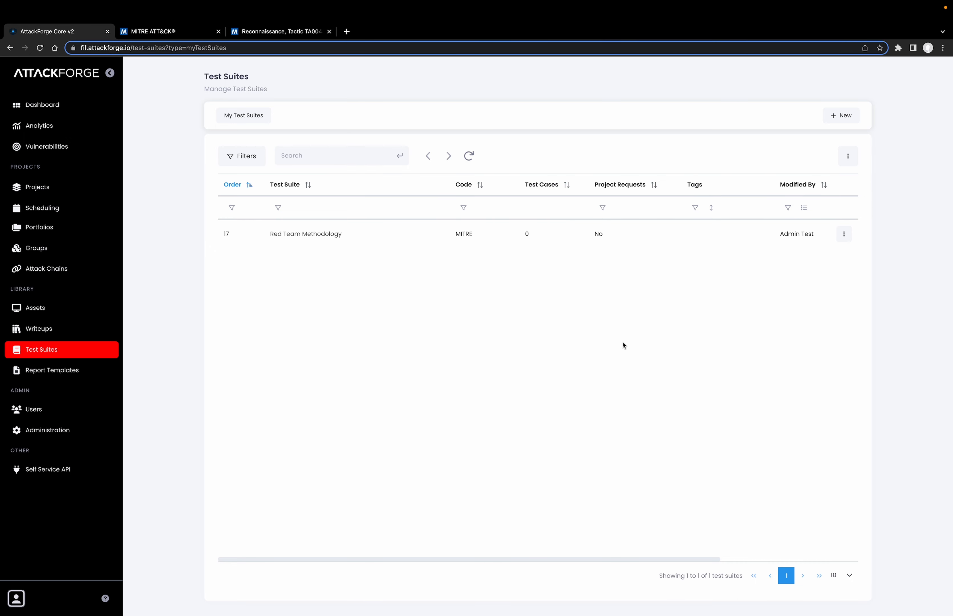
Open the Red Team Methodology test suite and start a new test case in it
left_click(289, 235)
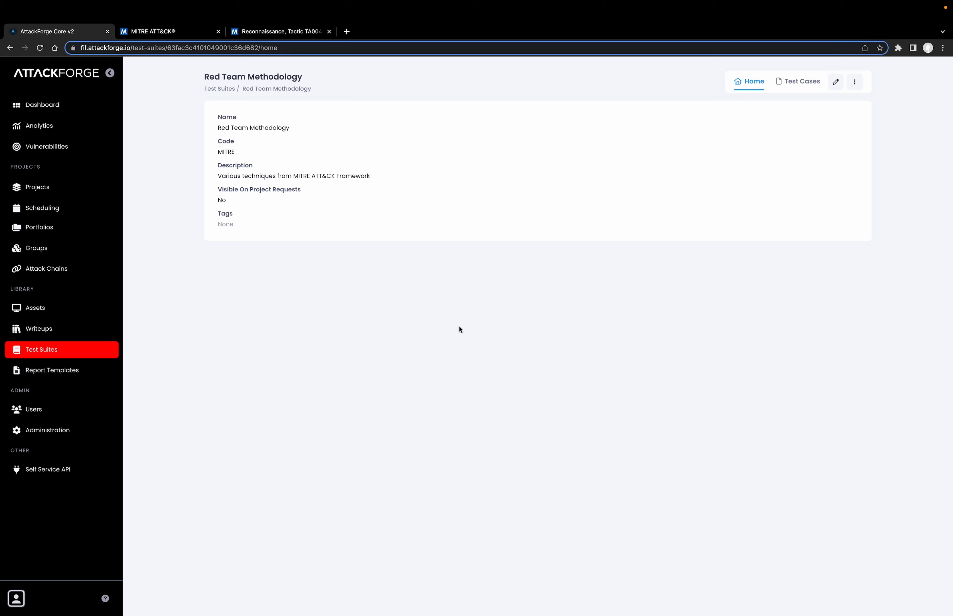
left_click(804, 86)
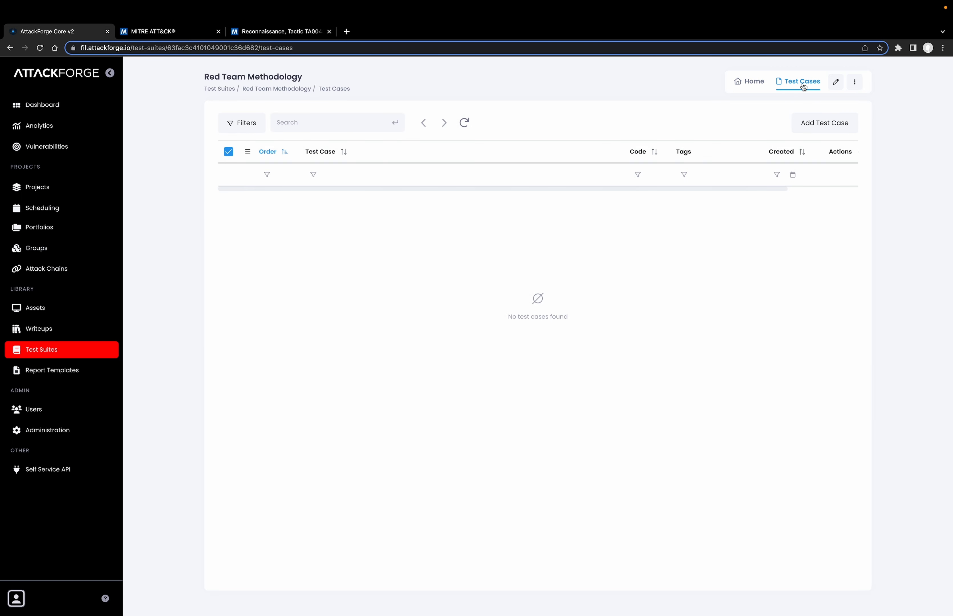
left_click(836, 127)
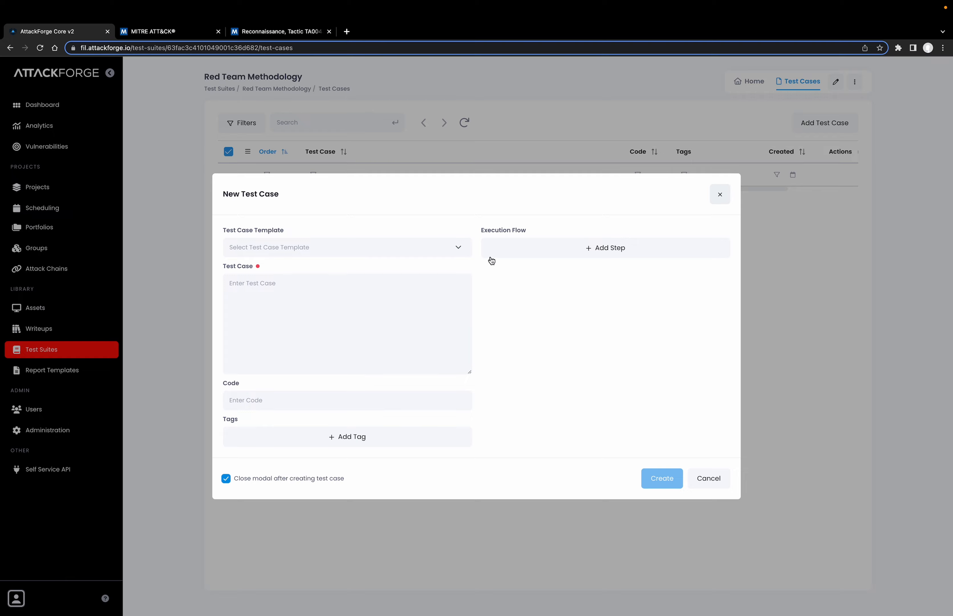
Copy the Active Scanning description from the MITRE ATT&CK Reconnaissance page into the new AttackForge test case's text
left_click(280, 35)
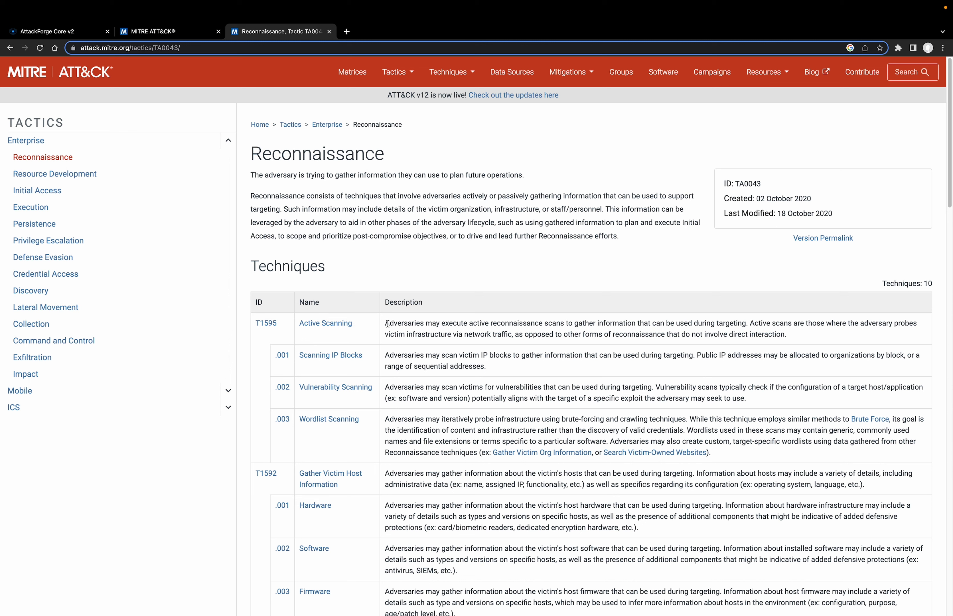
left_click_drag(385, 323, 800, 332)
key("super+c")
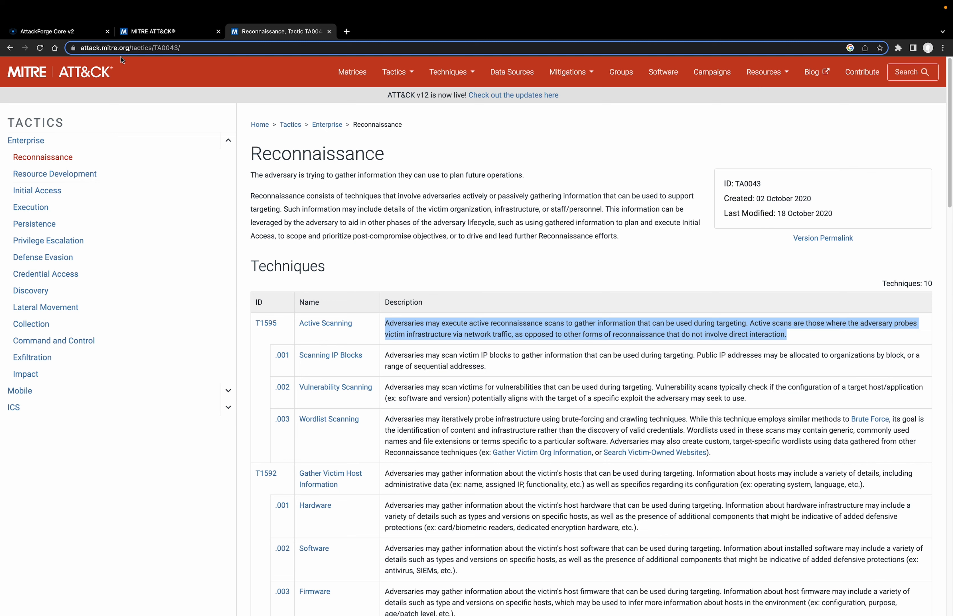
left_click(73, 36)
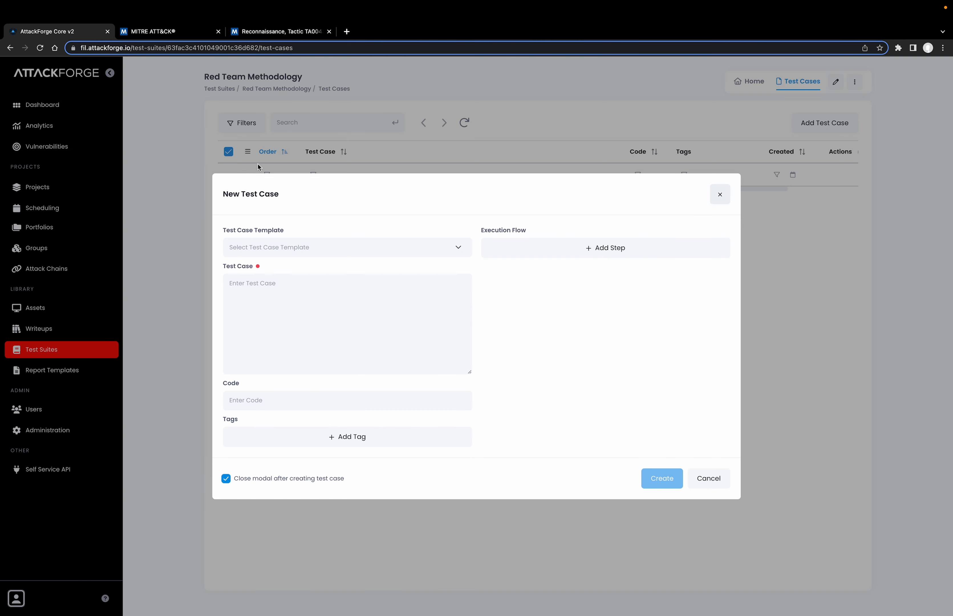
key("super+v")
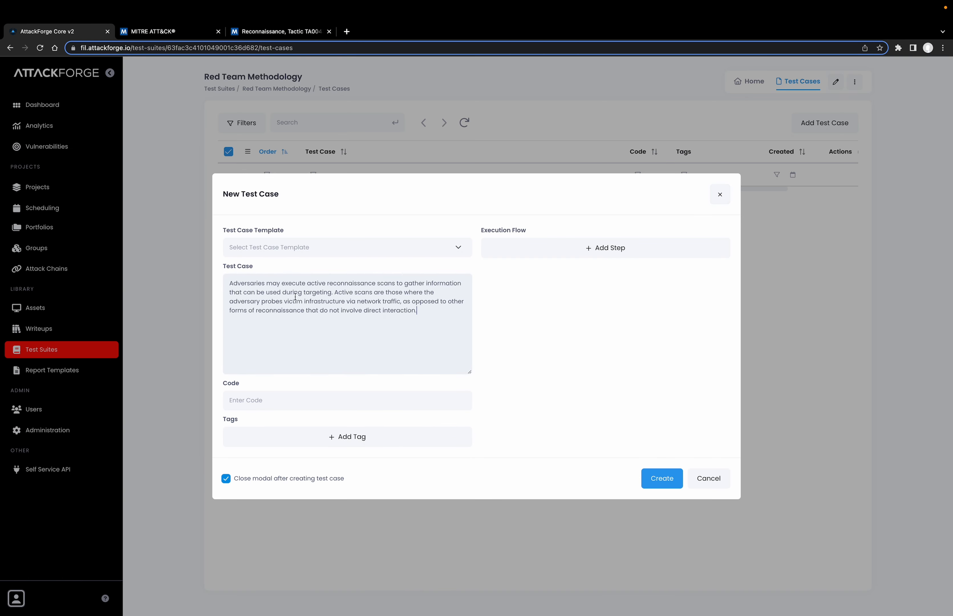
Copy the technique ID T1595 from the MITRE ATT&CK page into the code of the new AttackForge test case
left_click(287, 33)
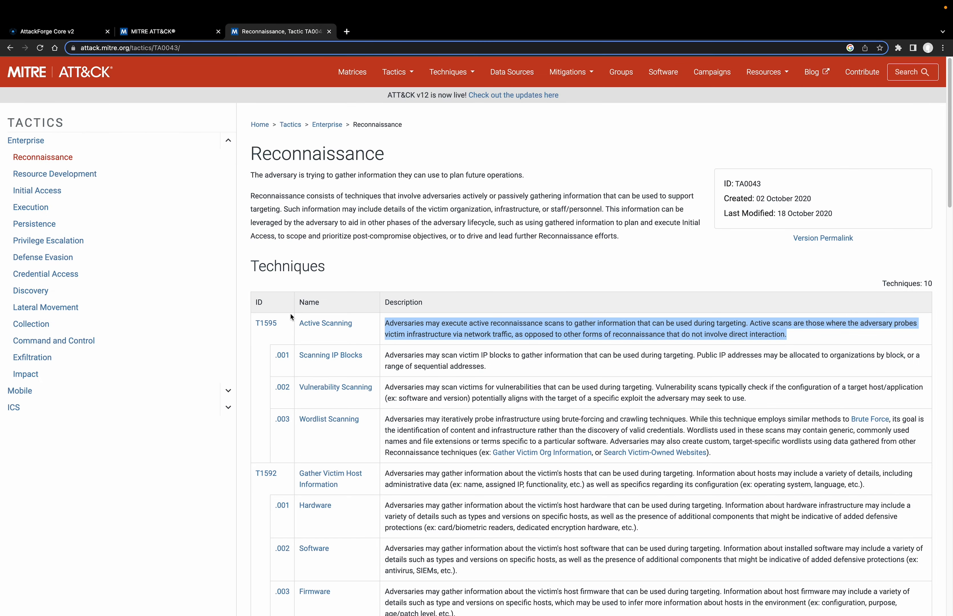
left_click_drag(281, 324, 254, 323)
key("super+c")
left_click(60, 31)
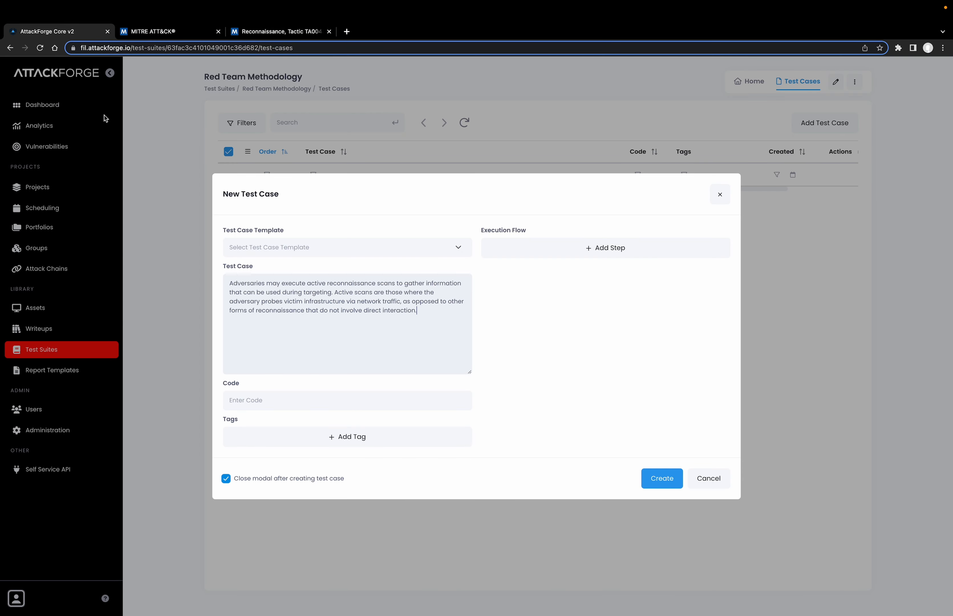
left_click(283, 400)
key("super+v")
Add an execution flow step and fill its details with the Scanning IP Blocks description copied from MITRE ATT&CK
left_click(561, 256)
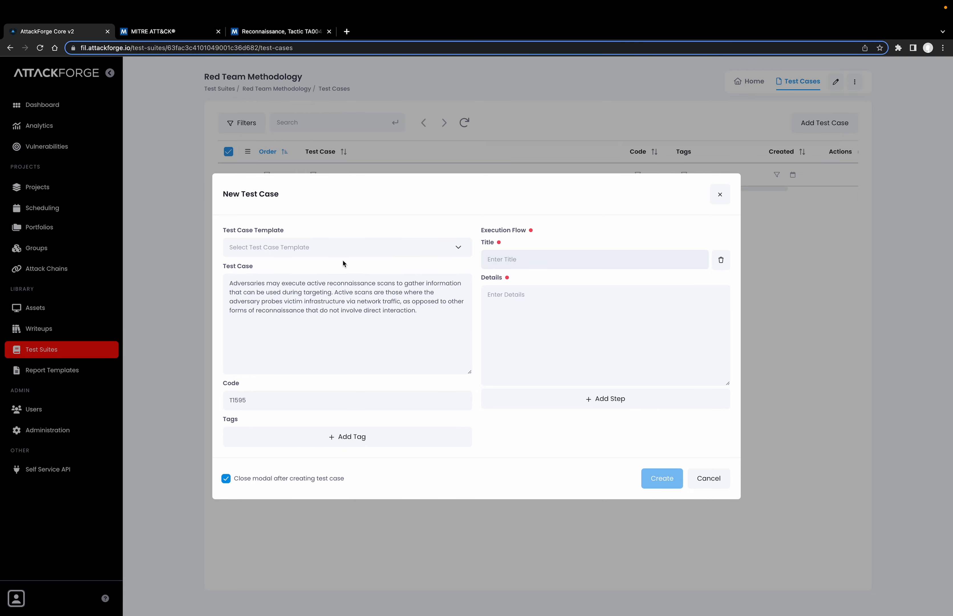
left_click(274, 32)
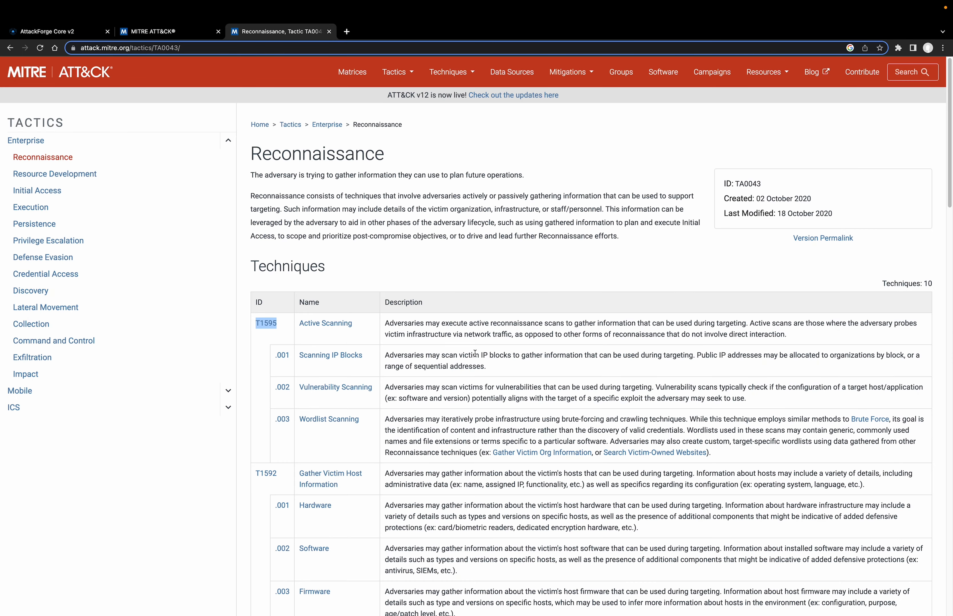
left_click(456, 359)
left_click_drag(386, 355, 475, 373)
key("super+c")
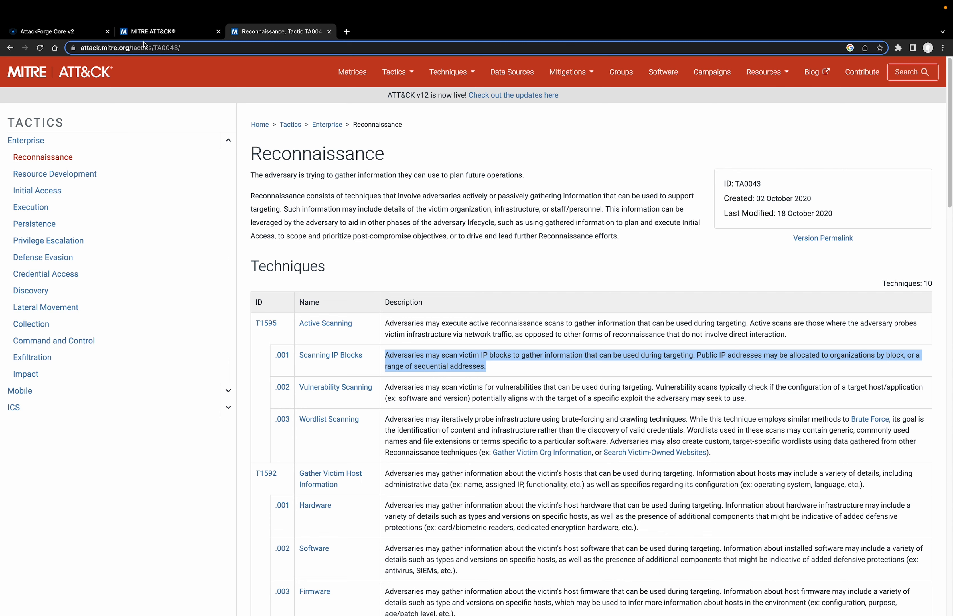
left_click(52, 31)
left_click(534, 300)
key("super+v")
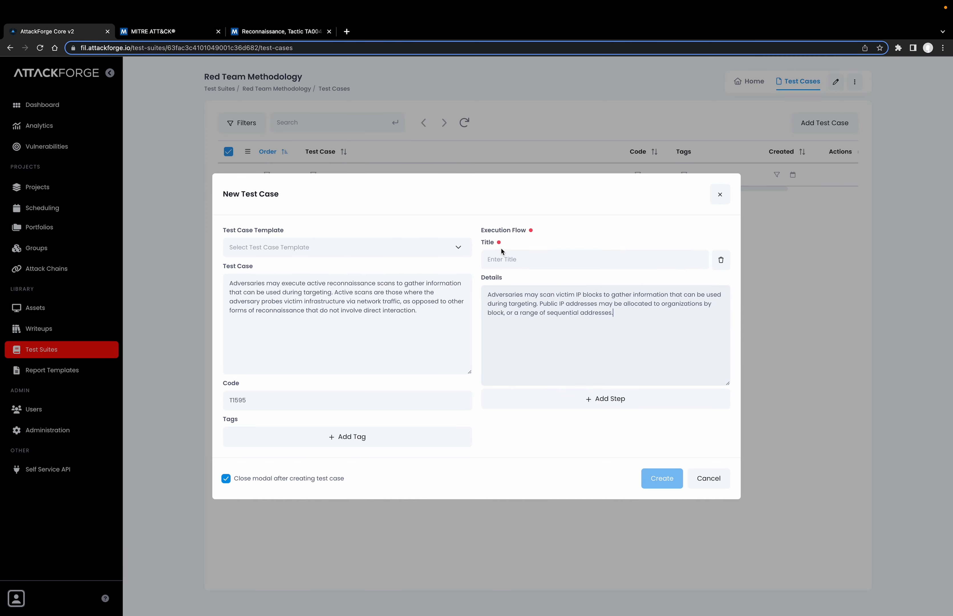
Title the first execution flow step "Scanning IP Blocks", copying the name from the MITRE ATT&CK page
left_click(277, 31)
left_click_drag(363, 358, 294, 354)
key("super+c")
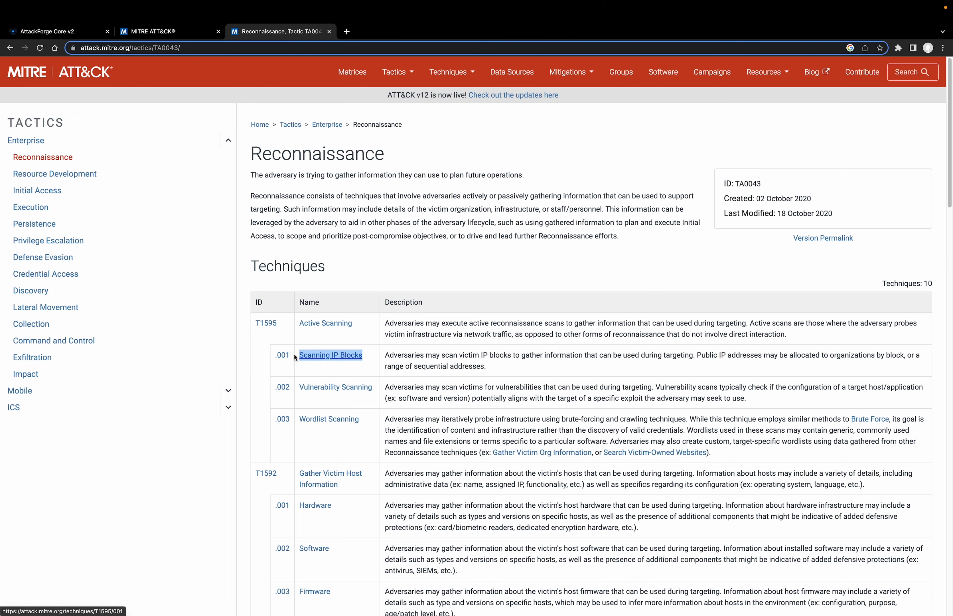
left_click(52, 32)
left_click(500, 260)
key("super+v")
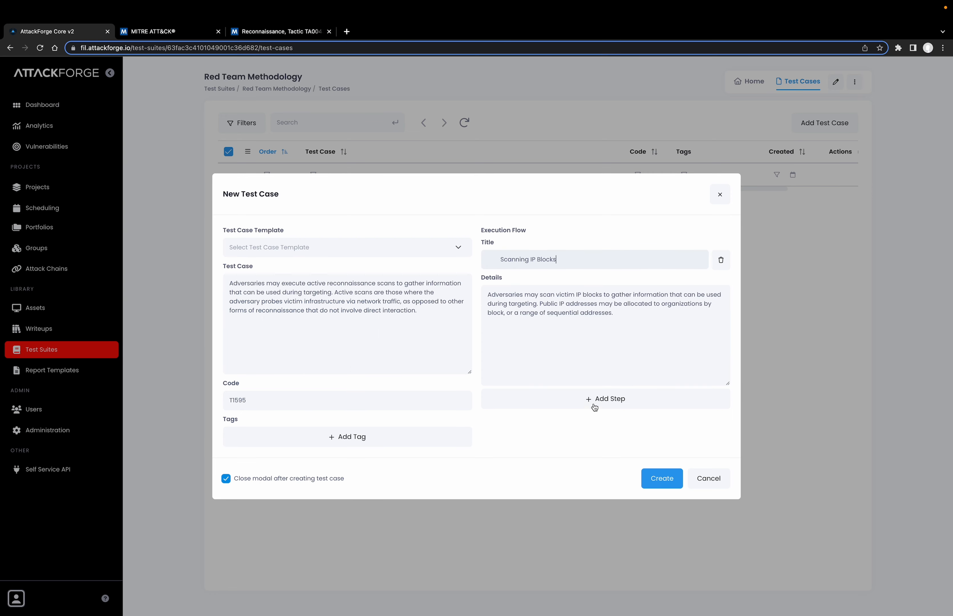
Add a second execution flow step titled "Vulnerability Scanning", copying the name from the MITRE ATT&CK page
left_click(592, 400)
left_click(296, 33)
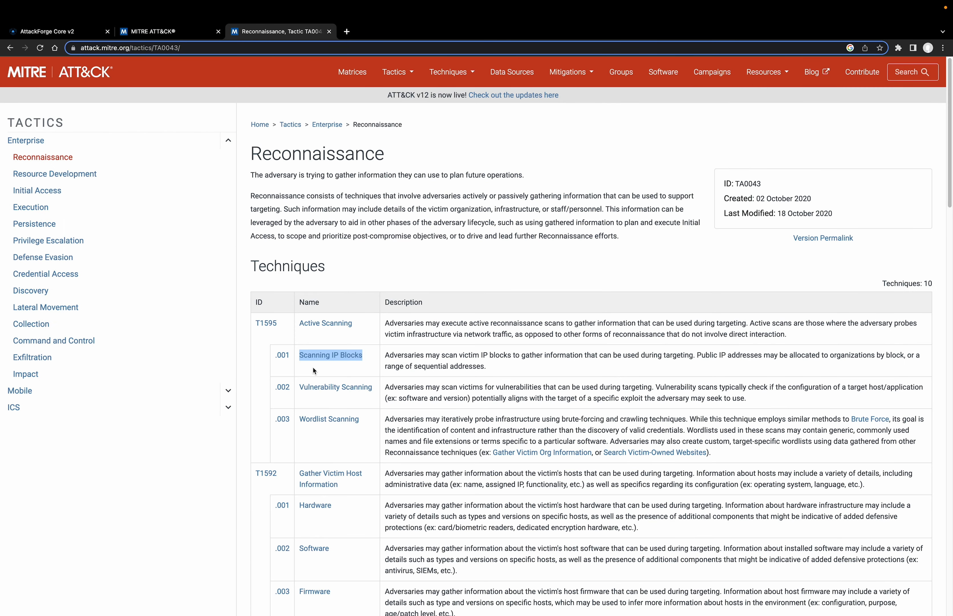
left_click_drag(375, 389, 300, 386)
key("super+c")
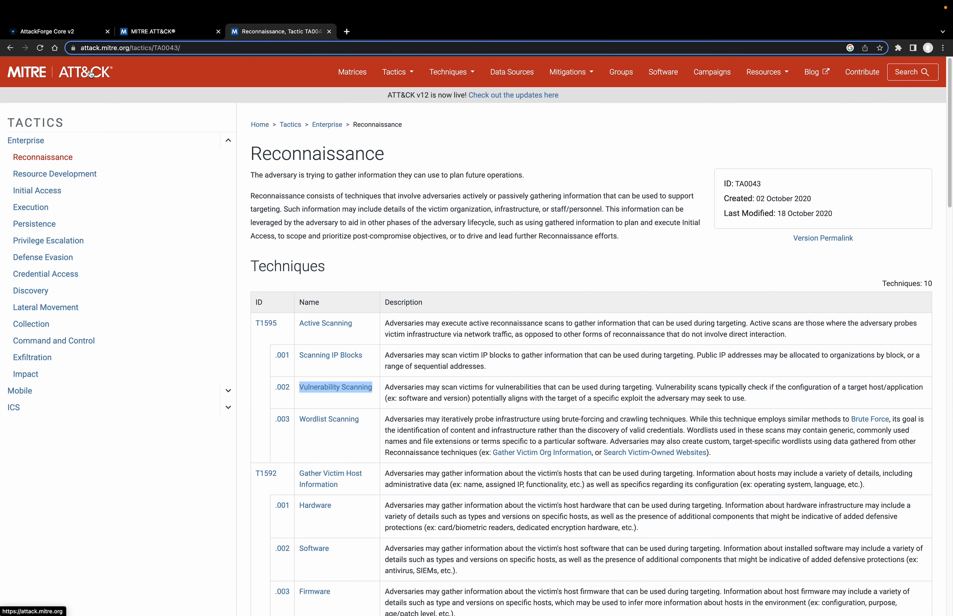
left_click(61, 32)
left_click(517, 352)
key("super+v")
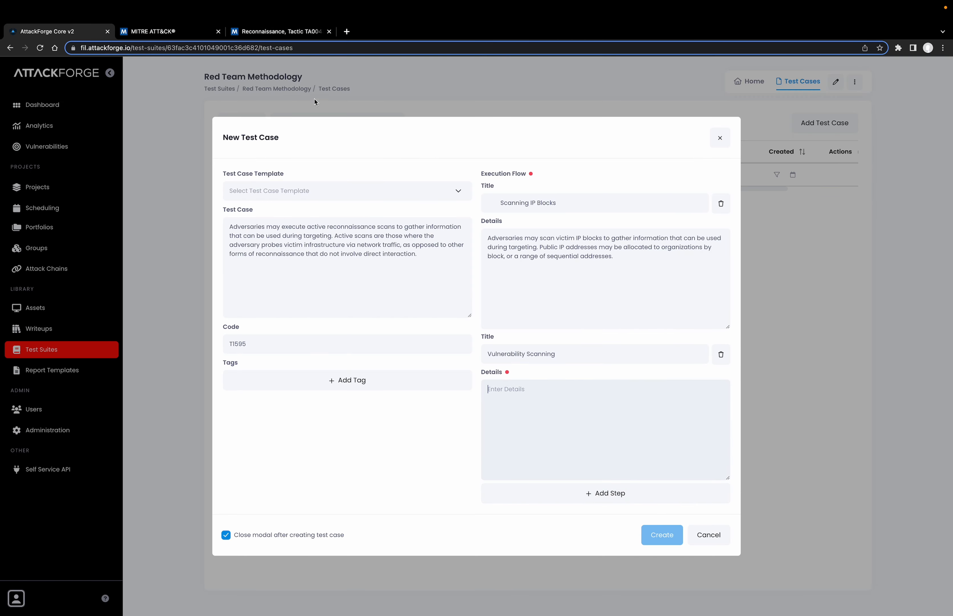
Fill the Vulnerability Scanning step's details with its description copied from the MITRE ATT&CK page
left_click(280, 36)
left_click_drag(751, 403, 383, 387)
key("super+c")
left_click(64, 32)
key("super+v")
Add a third execution flow step titled "Wordlist Scanning", copying the name from the MITRE ATT&CK page
left_click(585, 501)
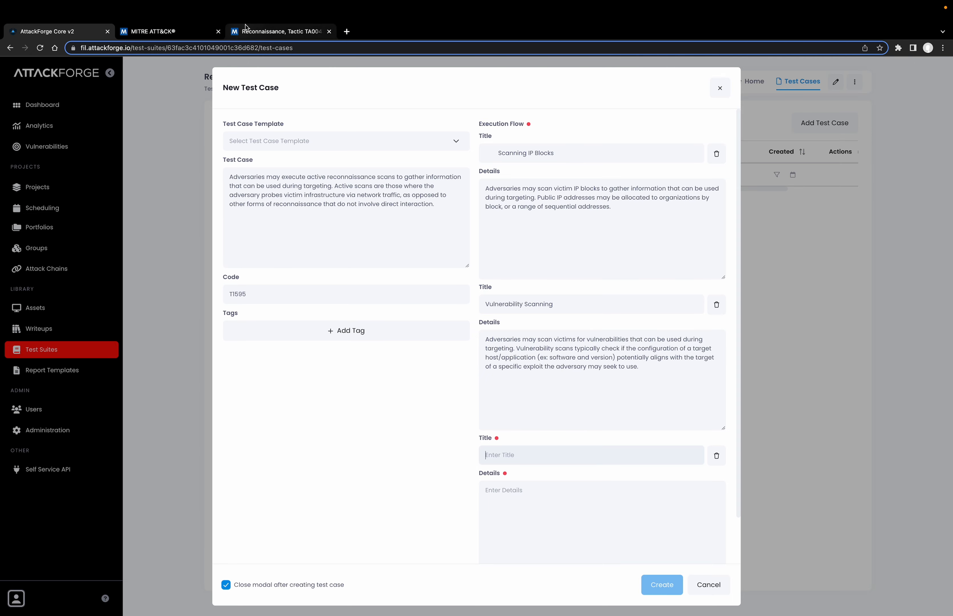
key("super+3")
left_click_drag(376, 410, 300, 419)
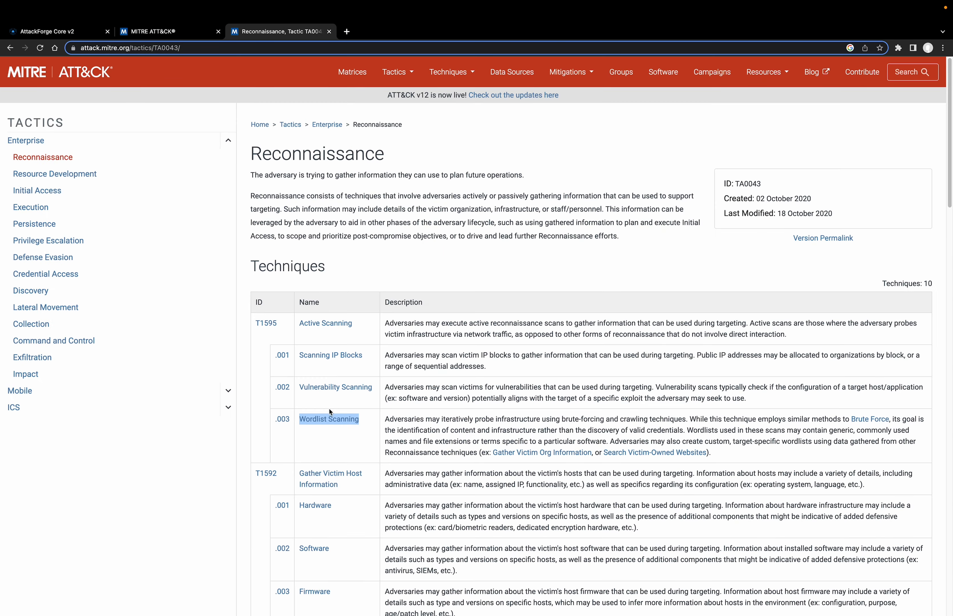
key("super+1")
key("super+v")
key("Tab")
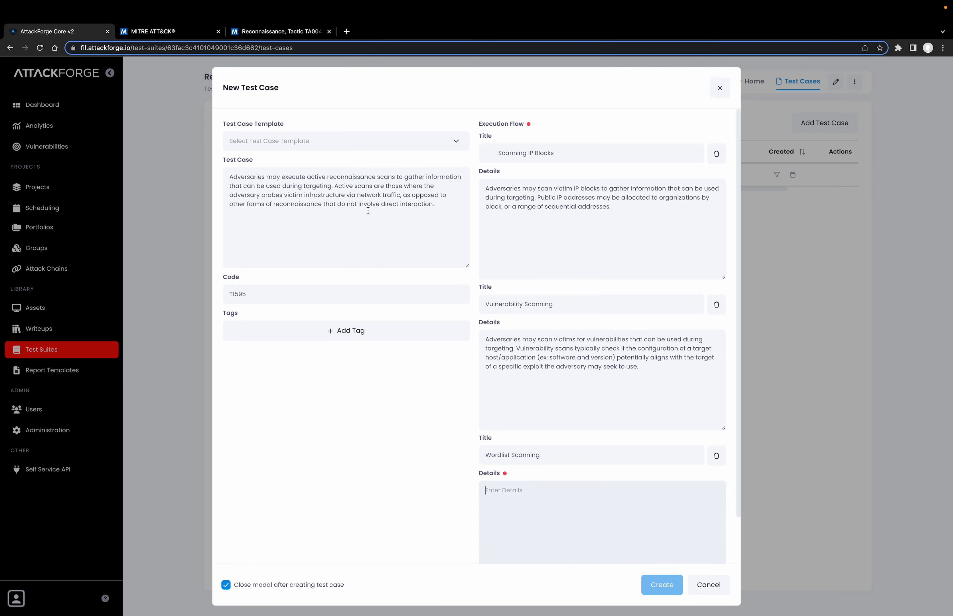
Fill the Wordlist Scanning step's details with its description copied from the MITRE ATT&CK page
key("super+3")
left_click_drag(737, 455, 381, 428)
key("super+c")
key("super+1")
key("super+v")
scroll(577, 529, "down", 2)
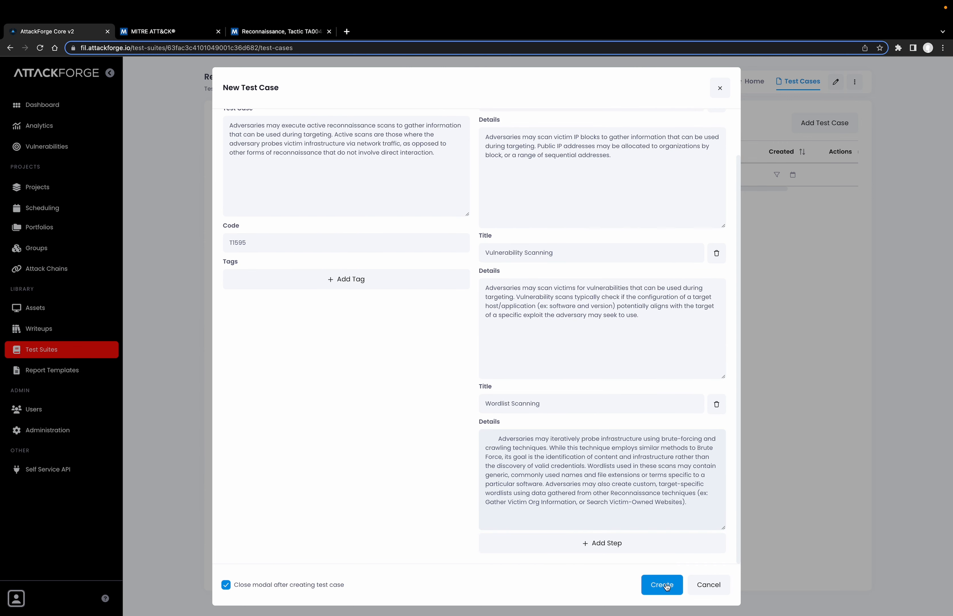
Create the T1595 test case and review its saved text, code and execution flow
left_click(667, 587)
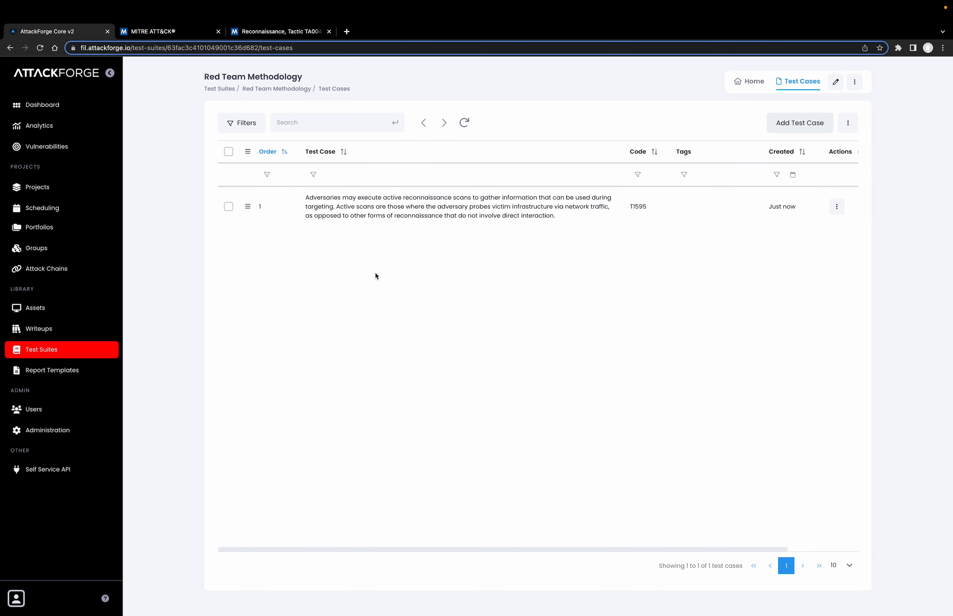
left_click(336, 213)
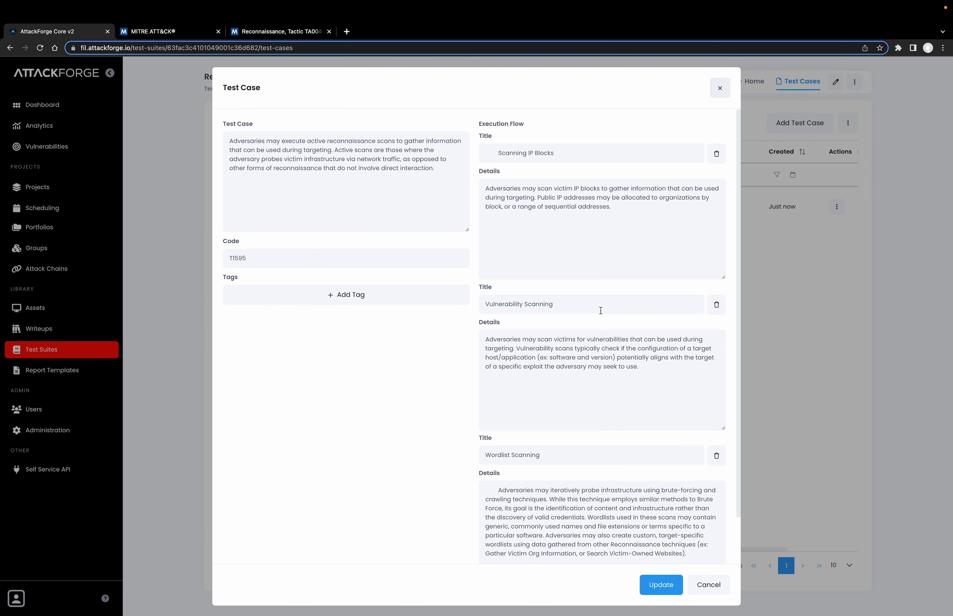
key("Escape")
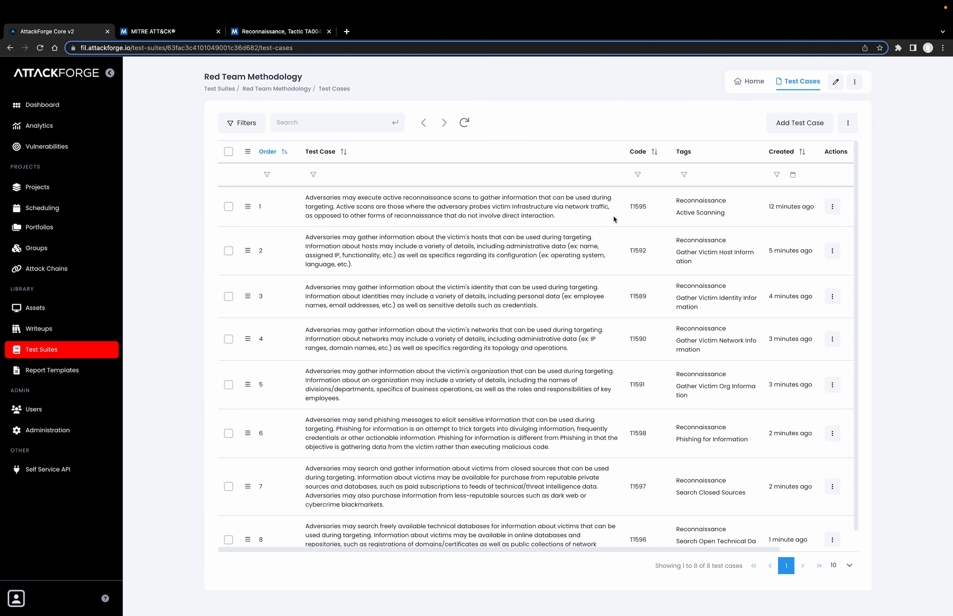
Check the actions available for test case 2, and move test case 5 up to the position of test case 4
left_click(833, 251)
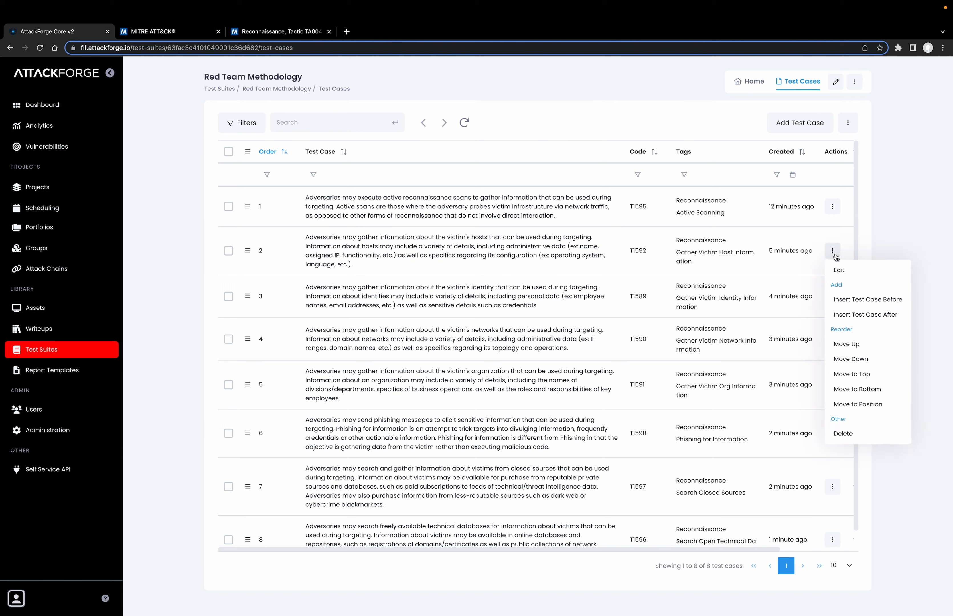
left_click(734, 261)
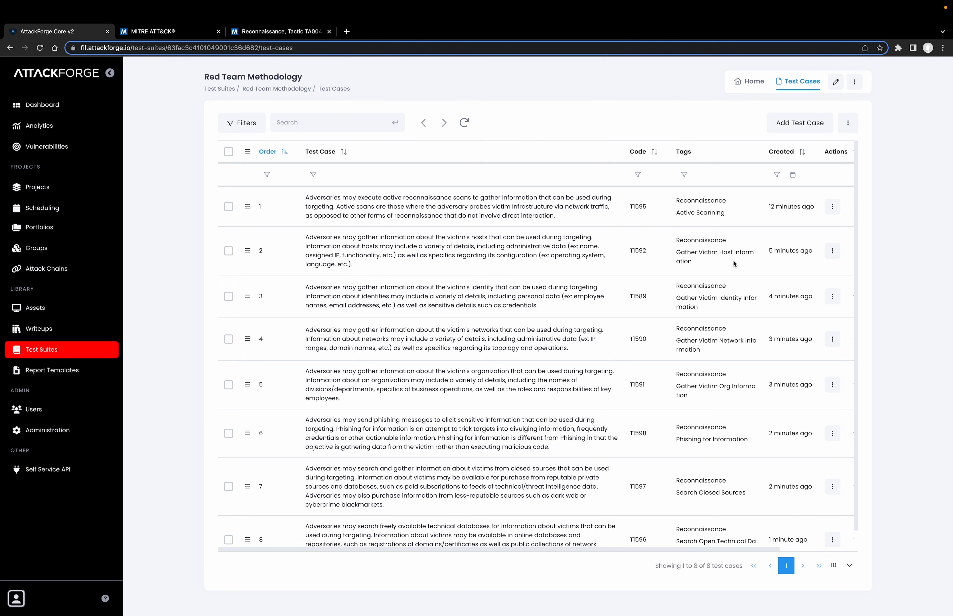
left_click_drag(248, 386, 247, 340)
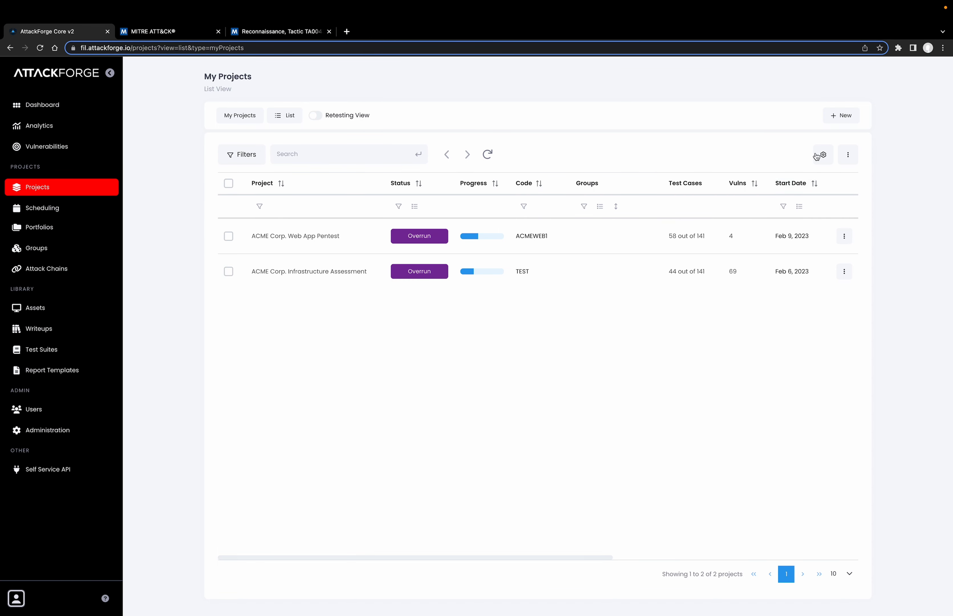
Start a new project and assign the Red Team Methodology test suite to it
left_click(841, 119)
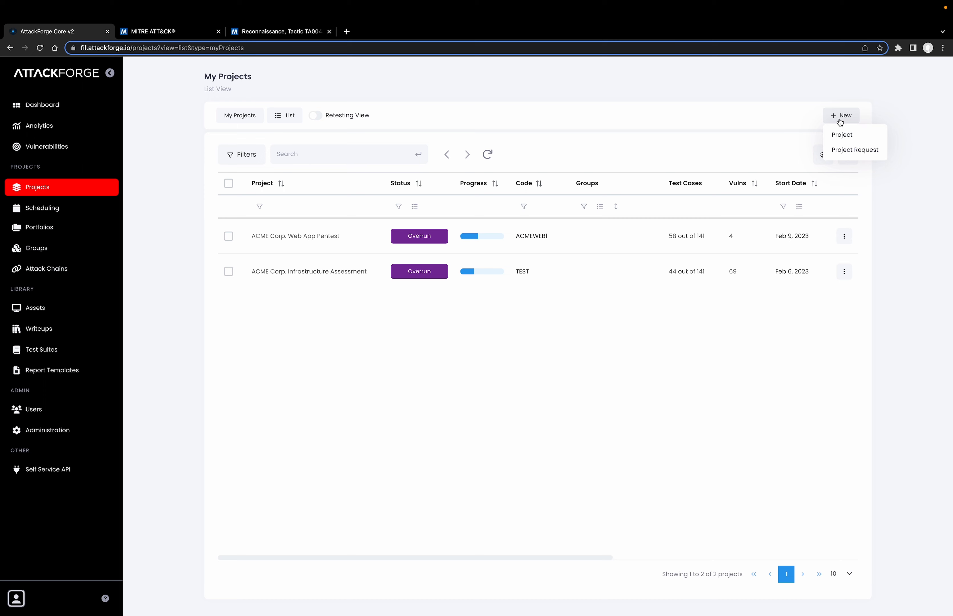
left_click(846, 135)
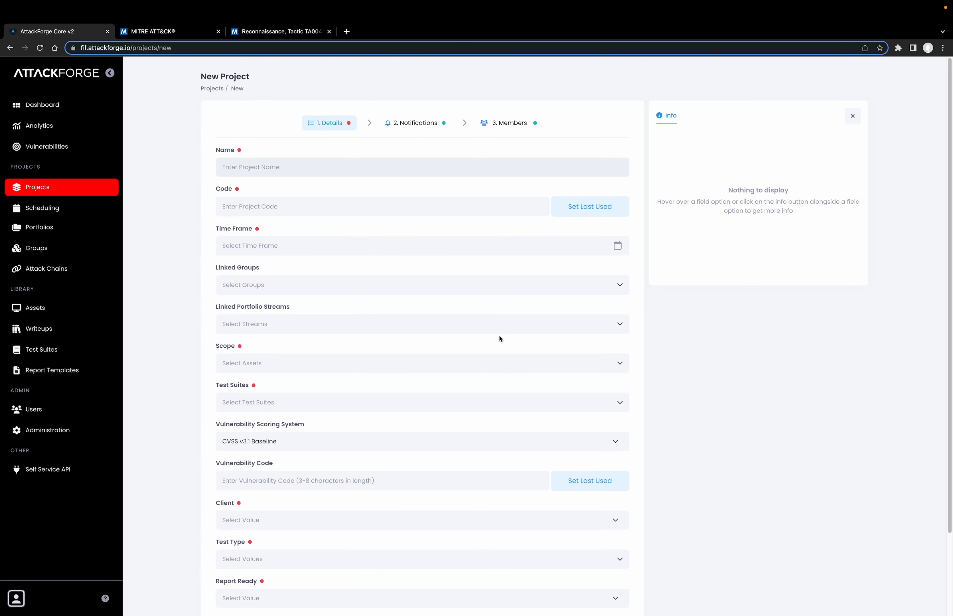
left_click(303, 409)
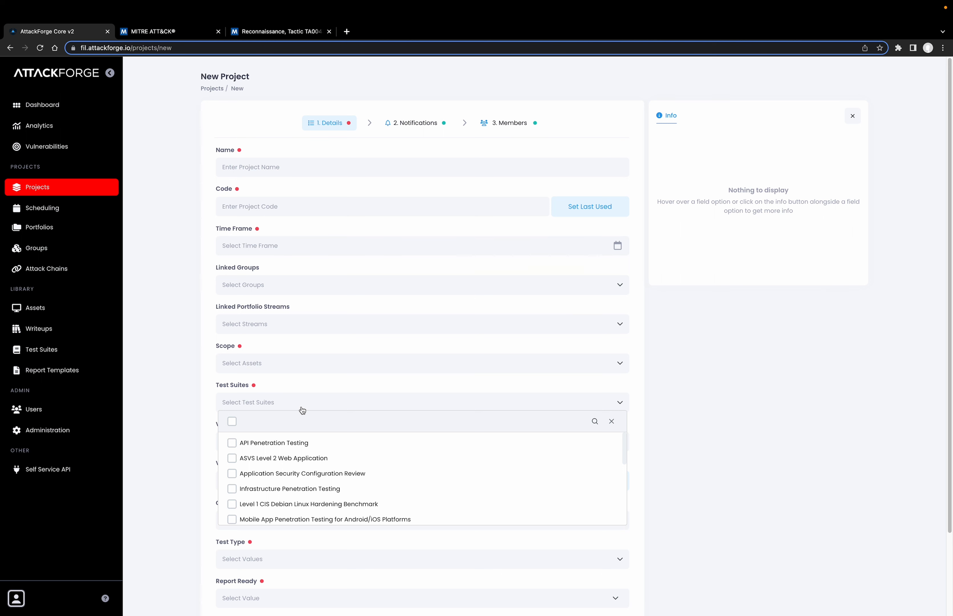
type("red tea")
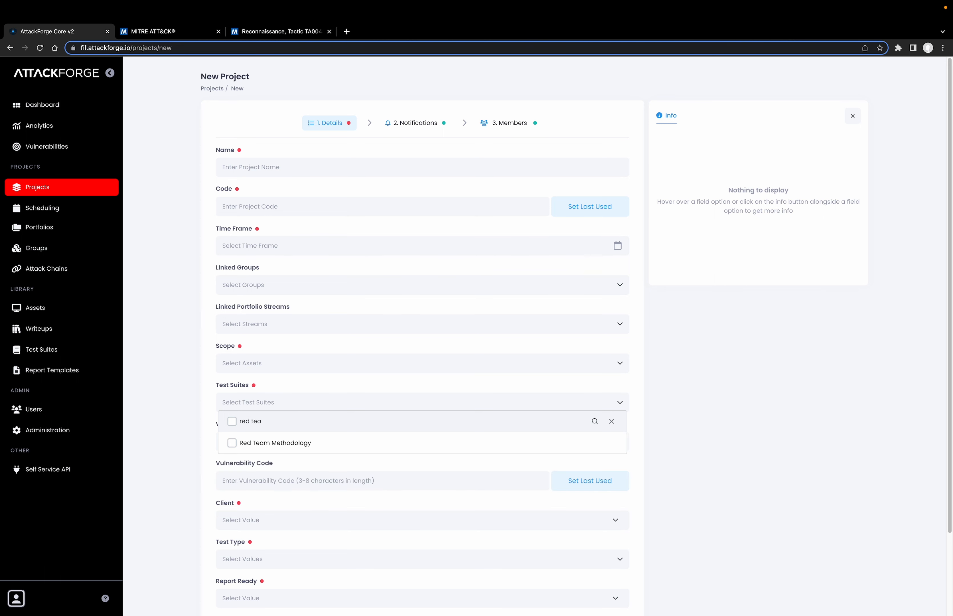
left_click(293, 443)
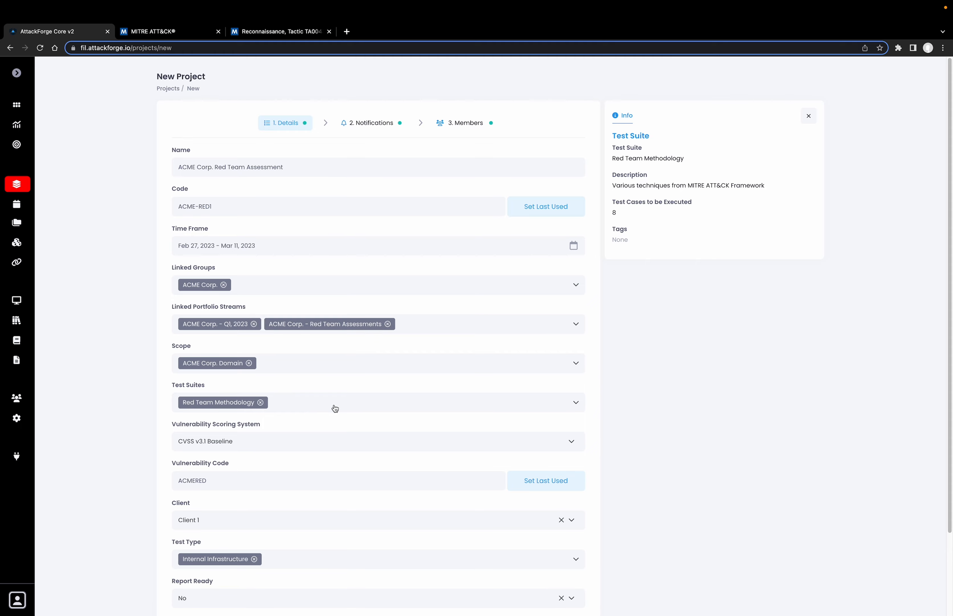
Check the project's members, review its details, and create the ACME Corp. Red Team Assessment project
left_click(458, 122)
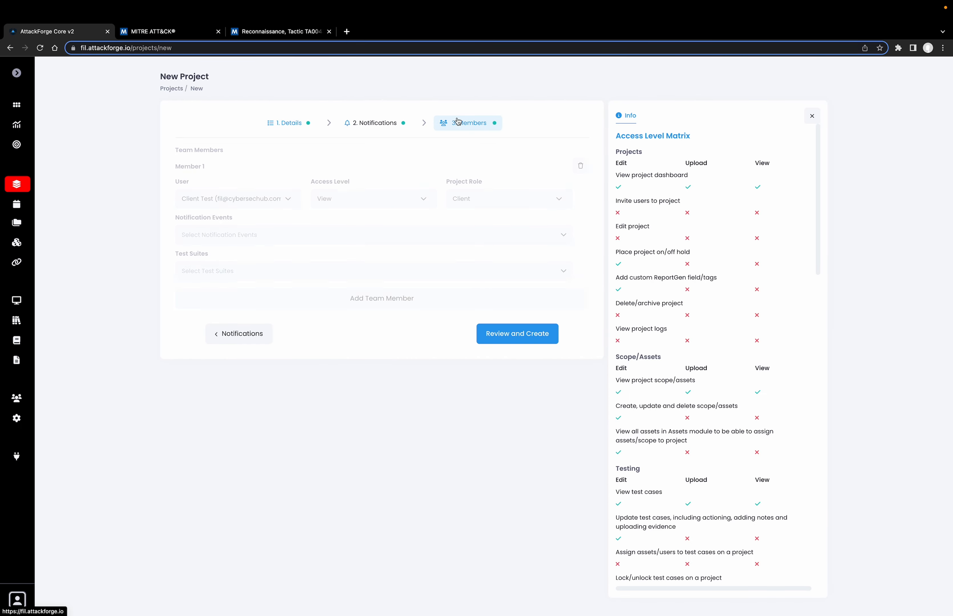
left_click(522, 334)
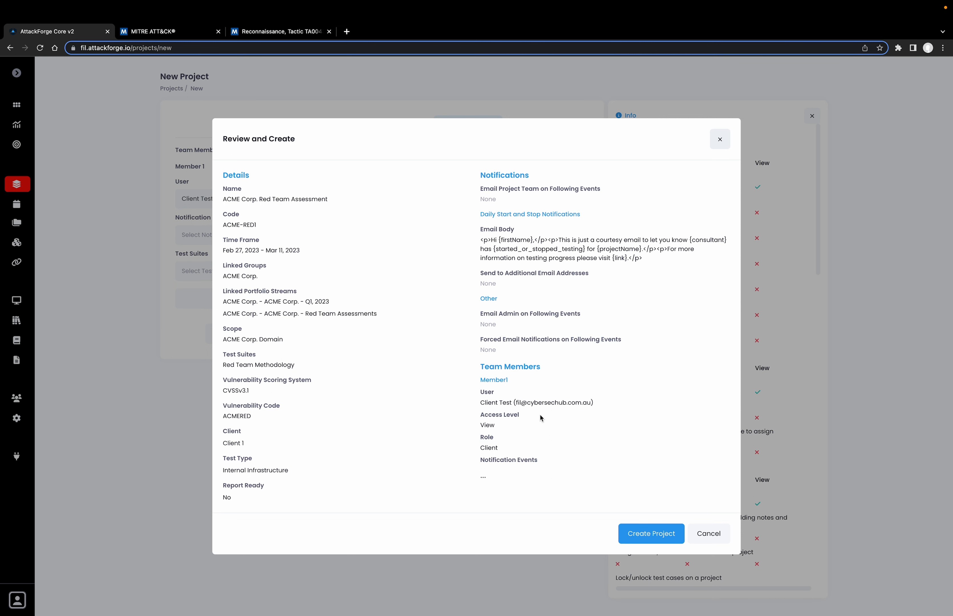
left_click(652, 534)
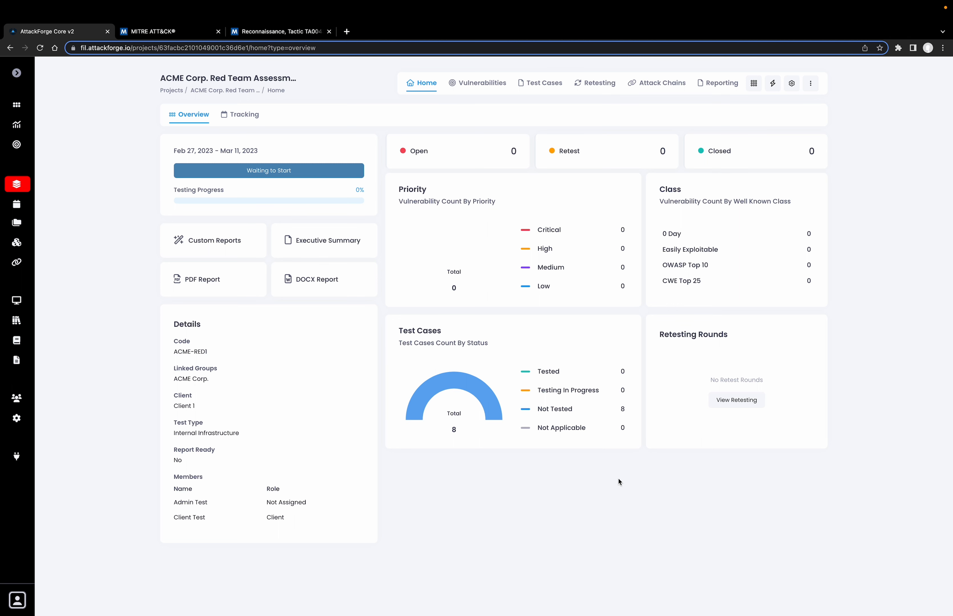
Send the project team the Daily Commencement Email and confirm the notification that testing has started
left_click(811, 84)
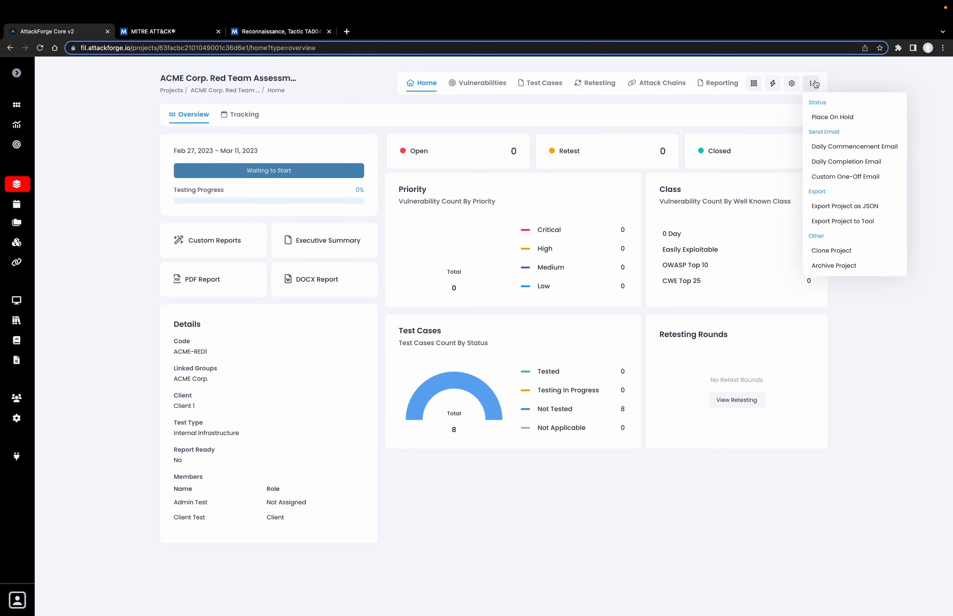
left_click(852, 148)
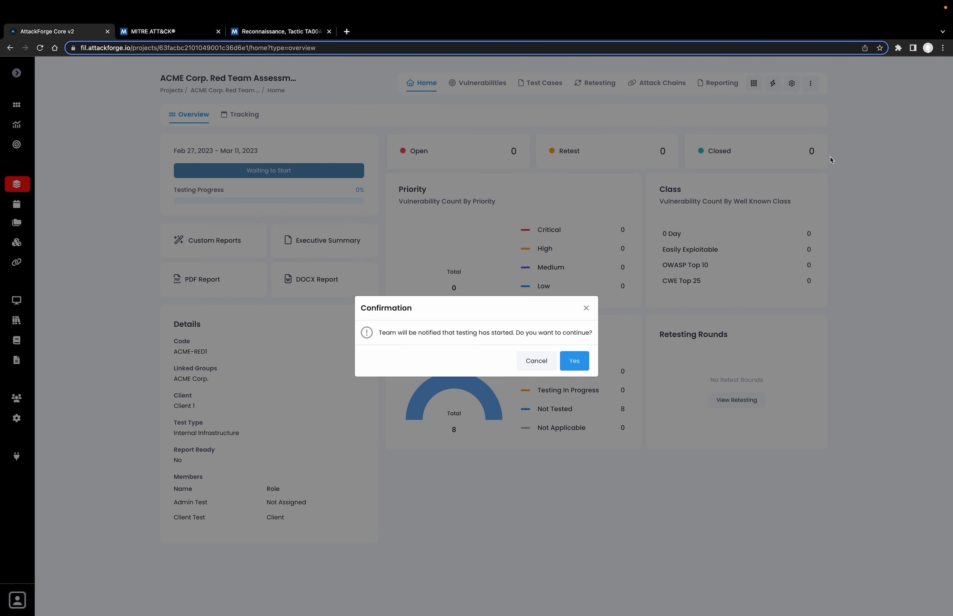
left_click(577, 362)
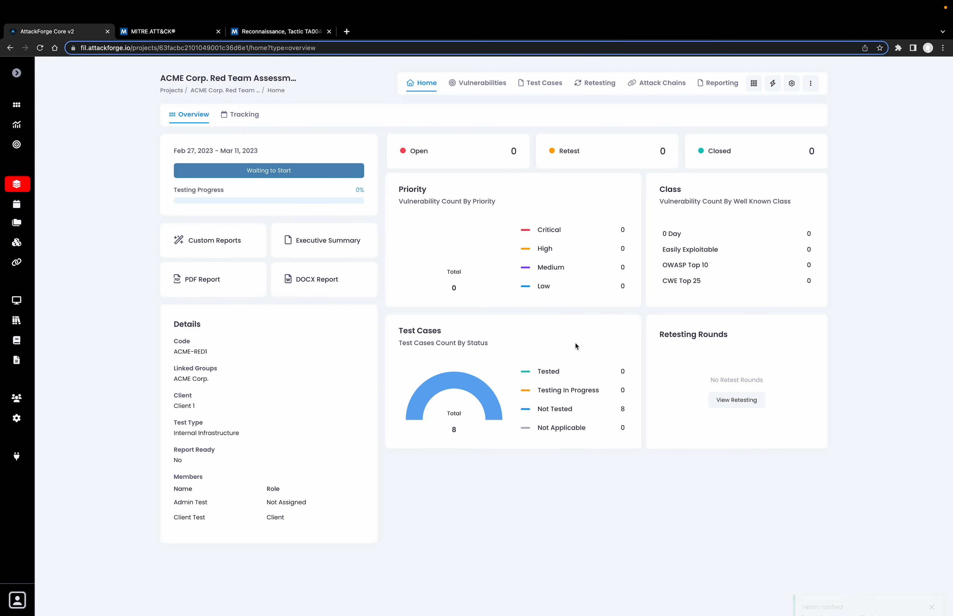
Set the status of all the project's test cases to Testing in Progress
left_click(543, 84)
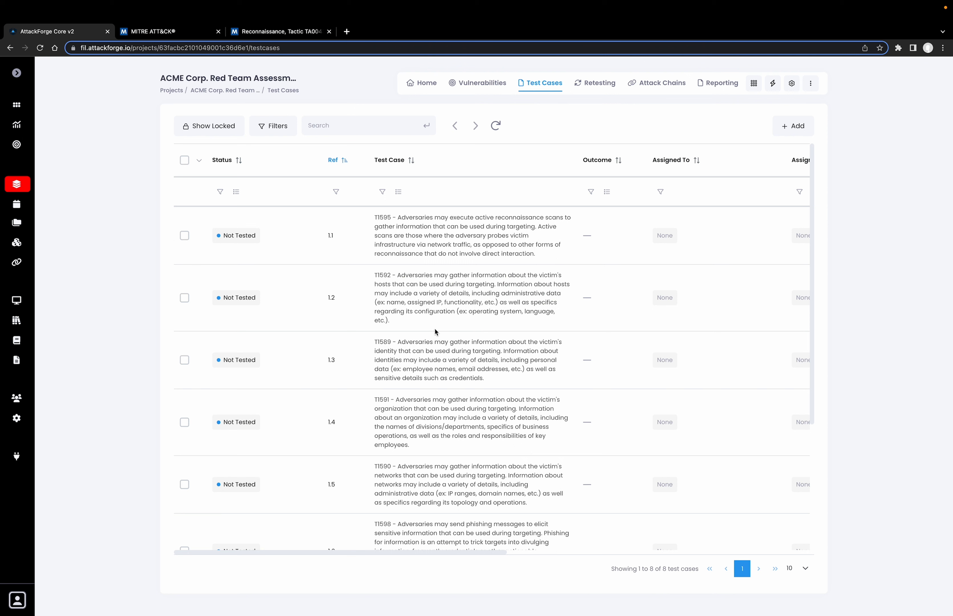
left_click(184, 160)
left_click(266, 128)
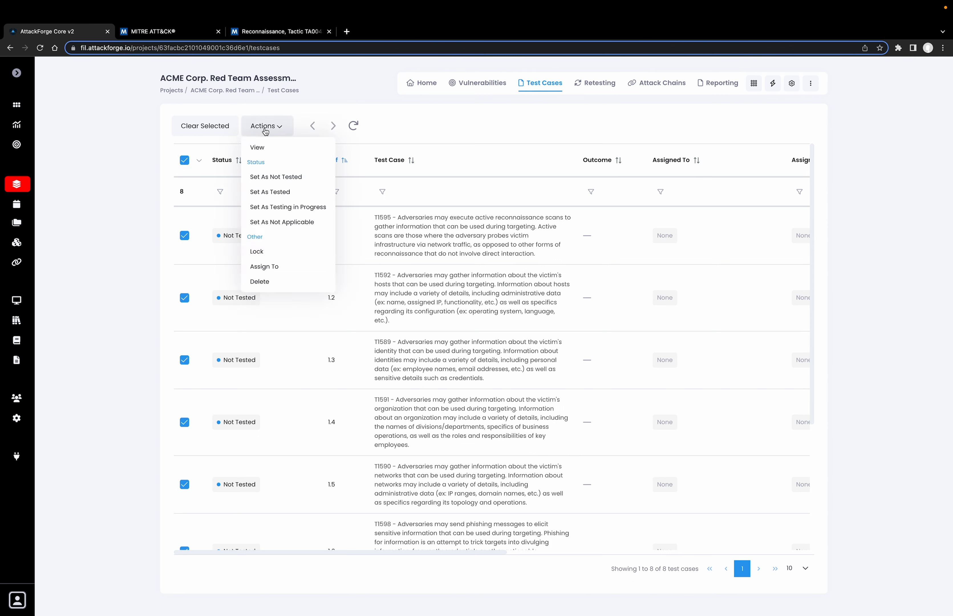
left_click(276, 208)
left_click(534, 362)
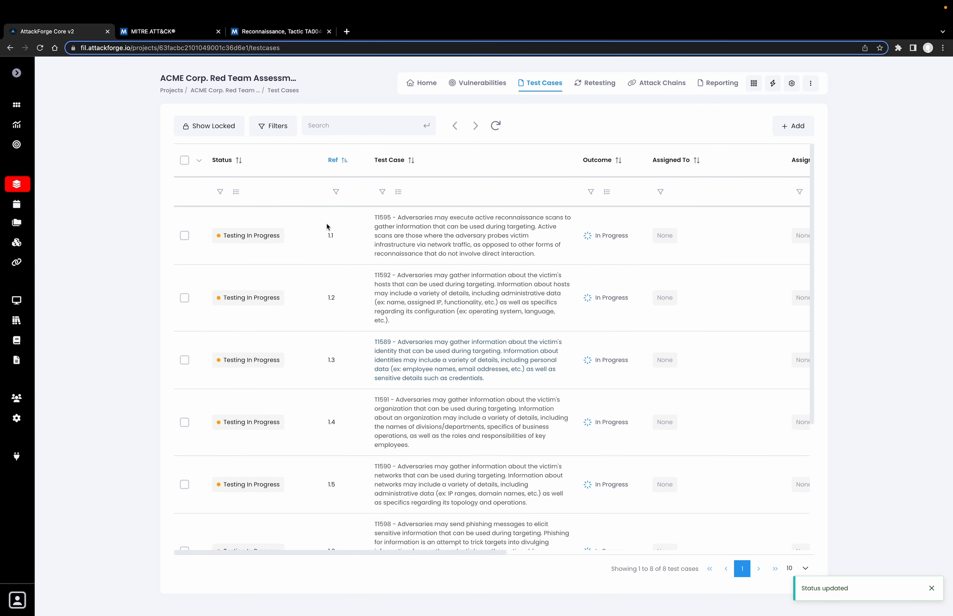
View all the test cases together and examine test case 1.1's tags, technique code, description and execution flow sections
left_click(184, 161)
left_click(256, 127)
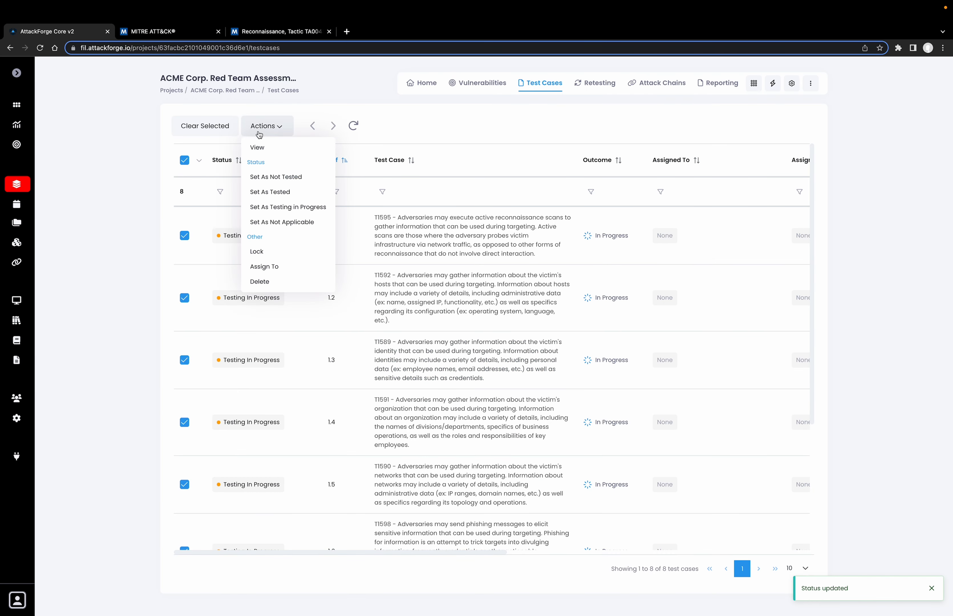
left_click(264, 147)
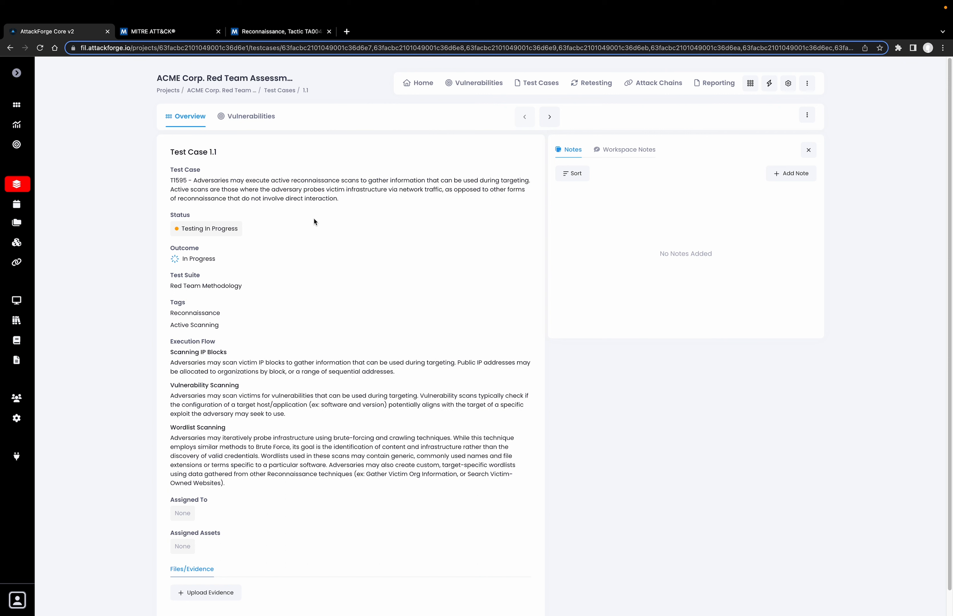
left_click_drag(171, 313, 232, 327)
left_click(245, 188)
left_click_drag(172, 182, 187, 182)
left_click(205, 183)
left_click_drag(194, 181, 351, 198)
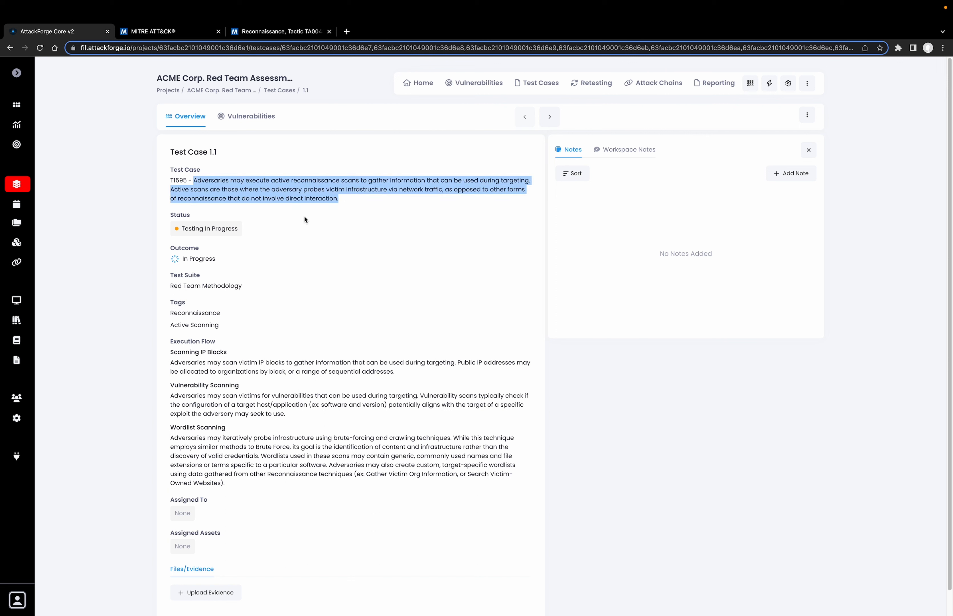
left_click(285, 370)
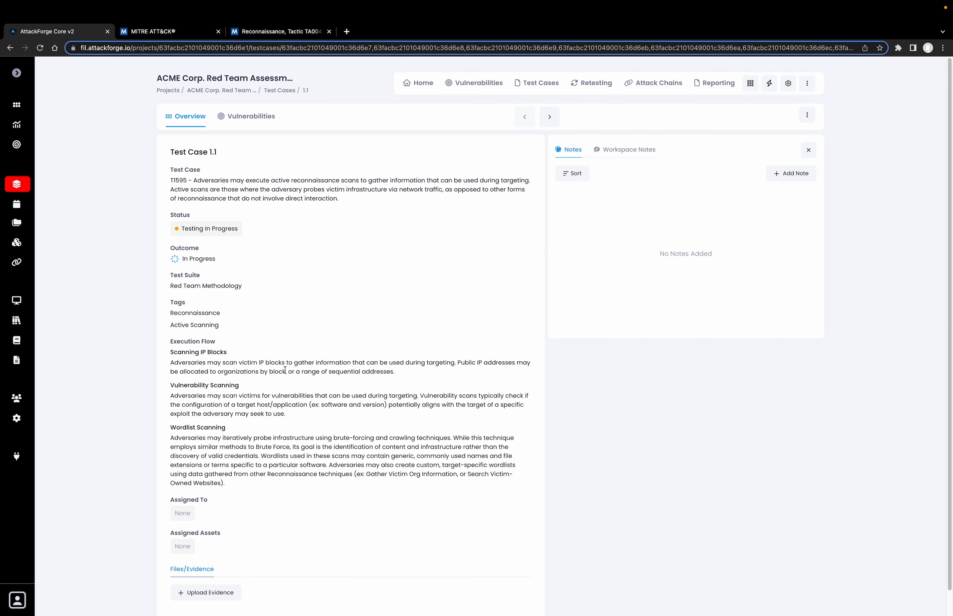
left_click_drag(170, 353, 244, 354)
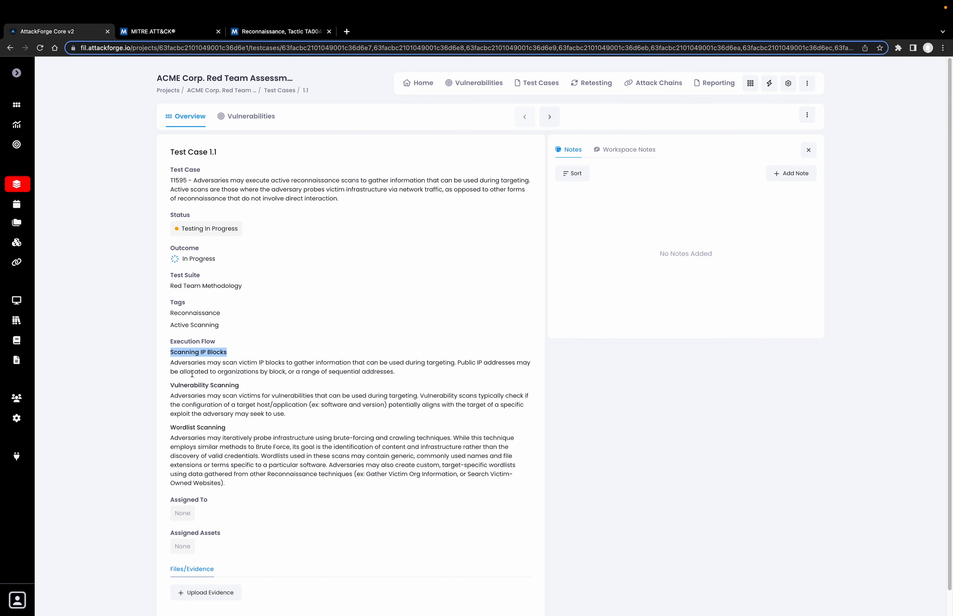
left_click_drag(170, 384, 243, 385)
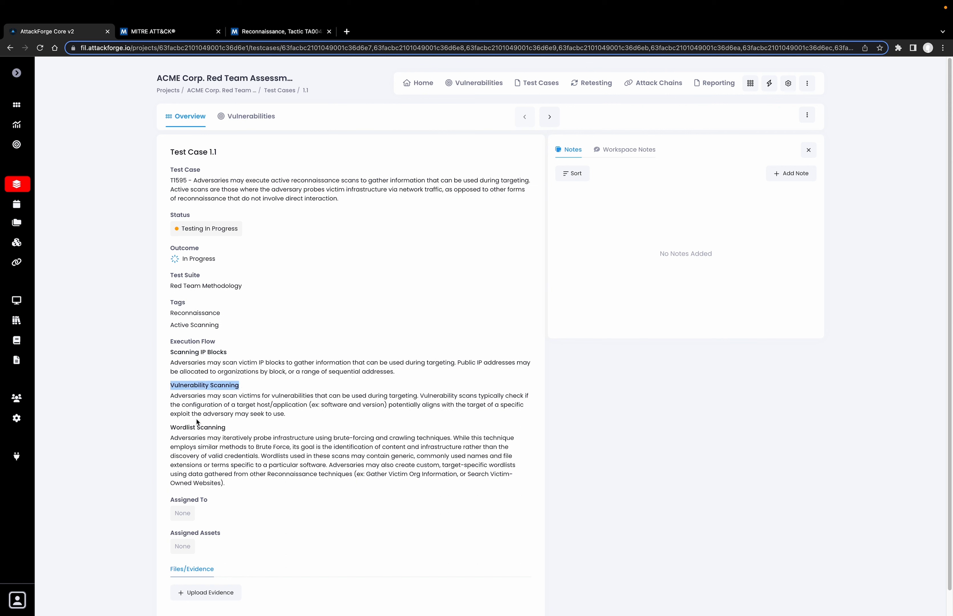
left_click_drag(171, 427, 226, 427)
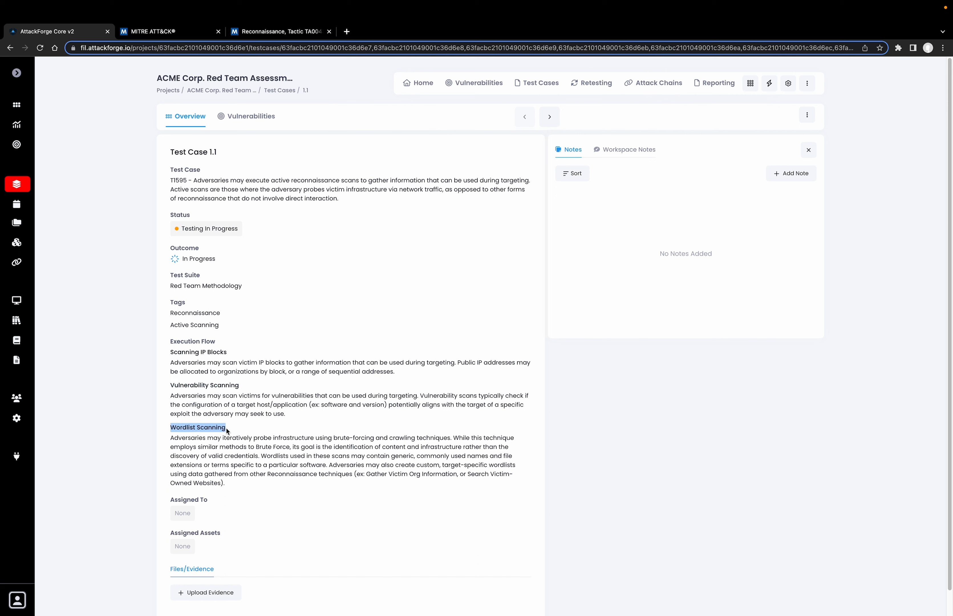
left_click(288, 426)
Check the note entry form, the evidence upload area and the workspace notes of test case 1.1
left_click(792, 174)
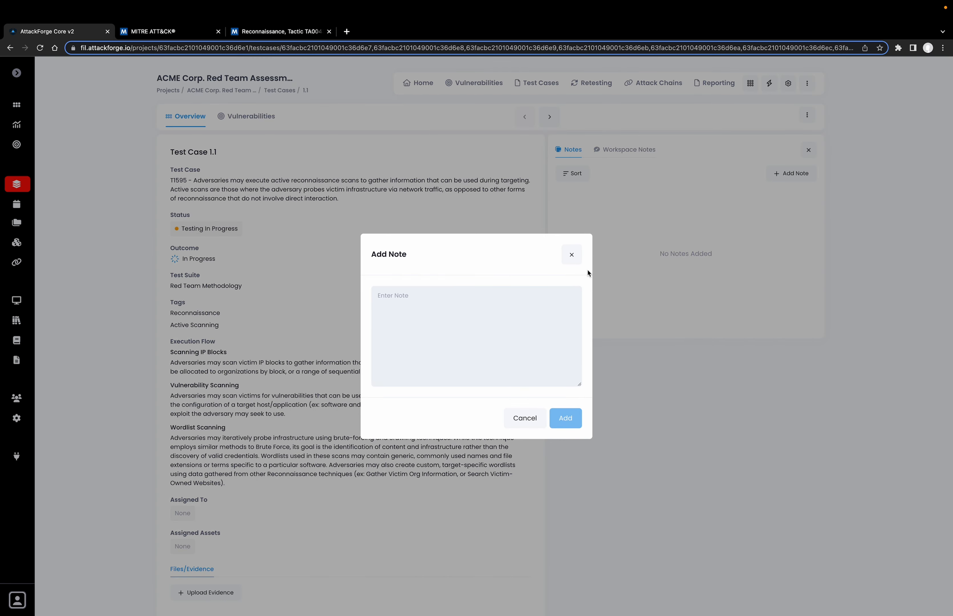
left_click(576, 258)
scroll(326, 470, "down", 1)
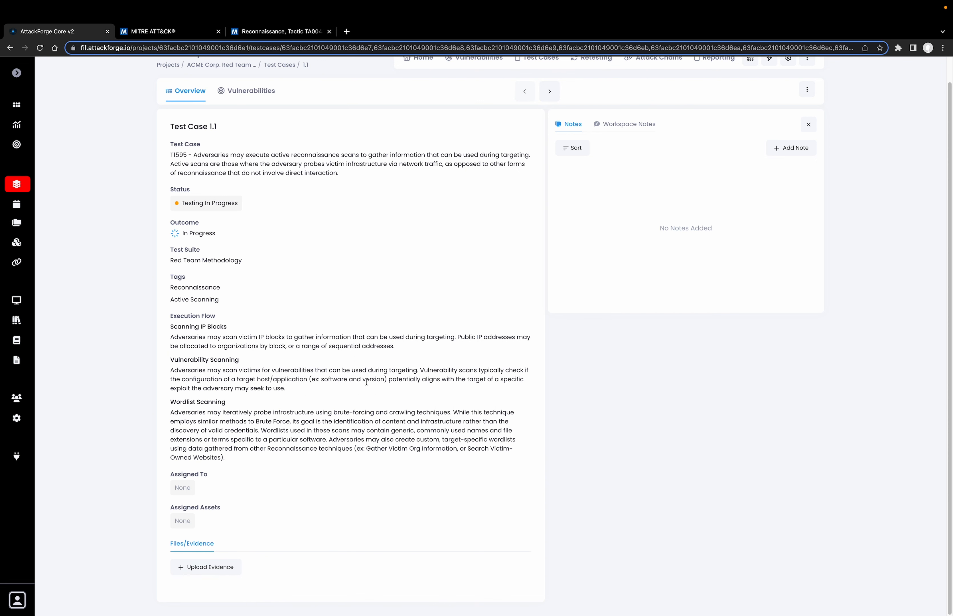
scroll(429, 286, "up", 1)
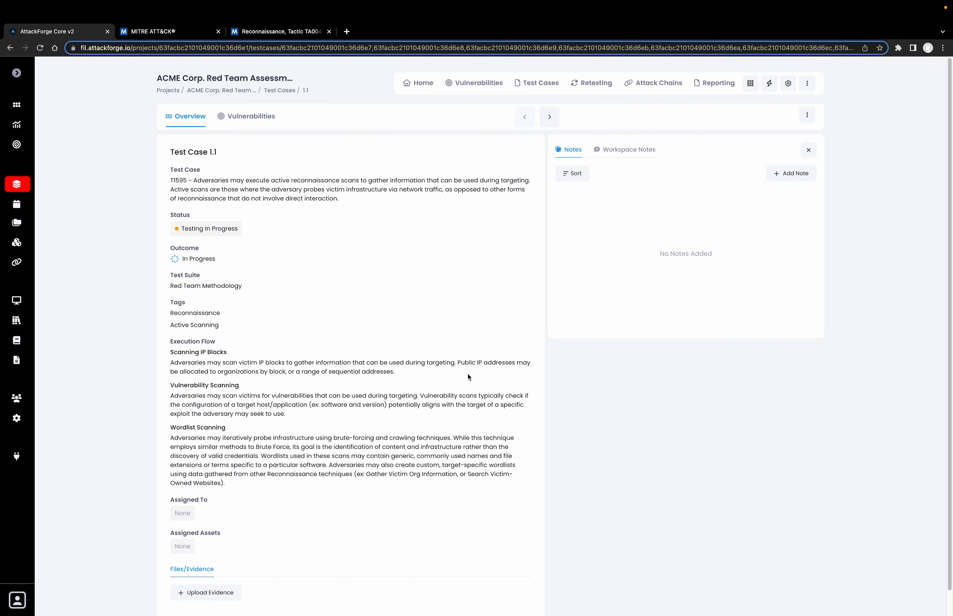
left_click(625, 155)
Set the status of test case 1.1 to Tested, check its vulnerabilities and go on to the next test case
left_click(208, 229)
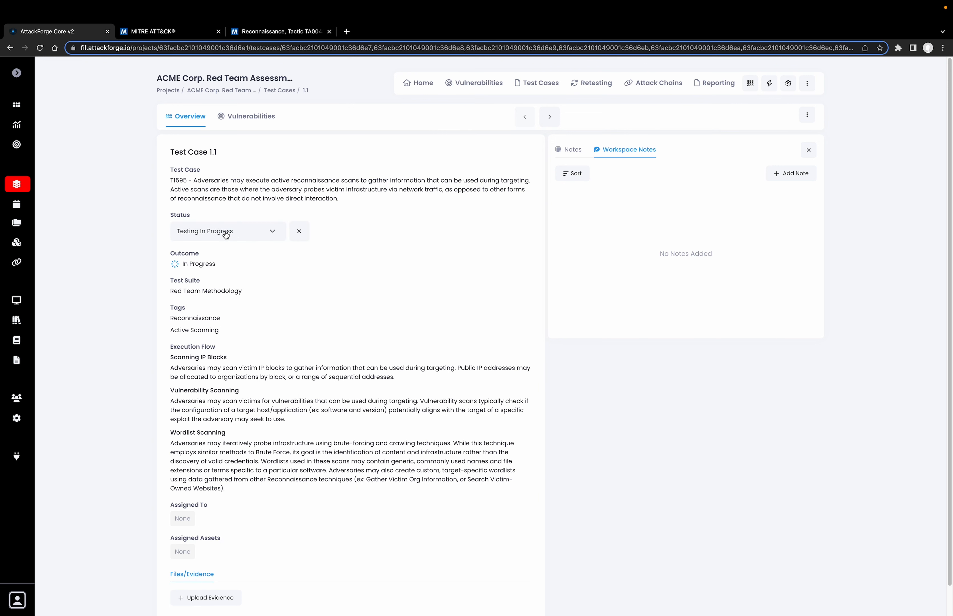
left_click(226, 232)
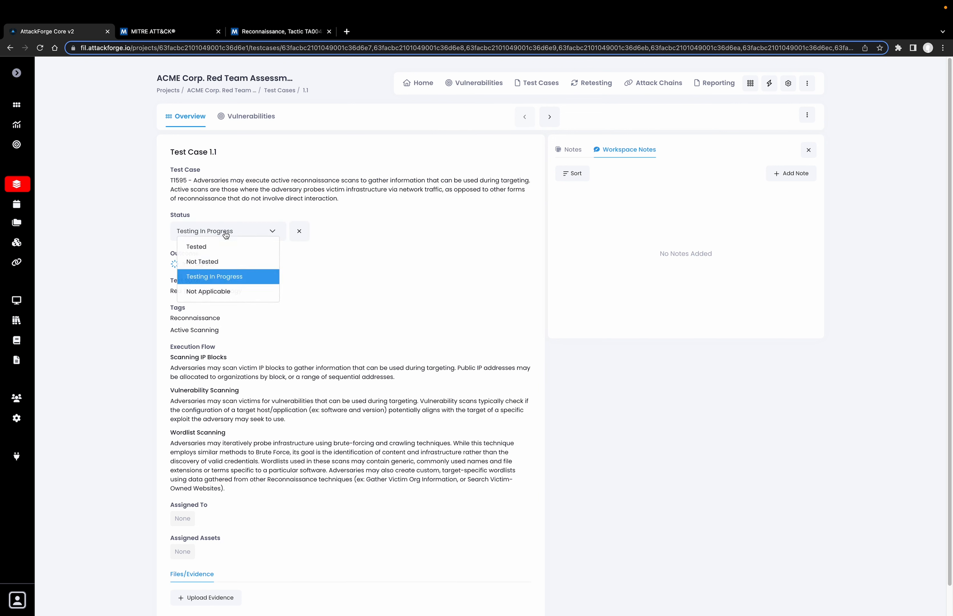
left_click(222, 251)
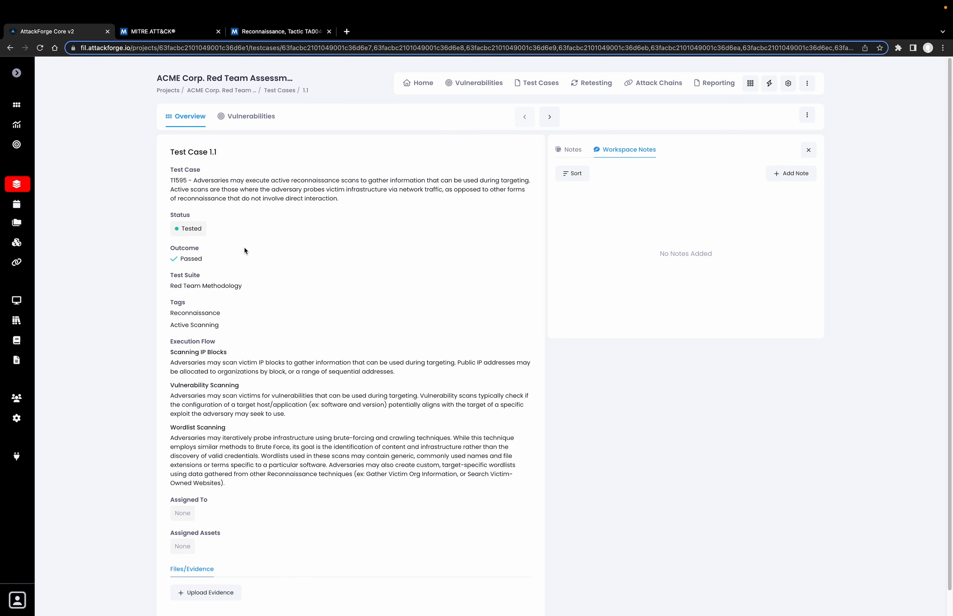
left_click(254, 120)
left_click(551, 117)
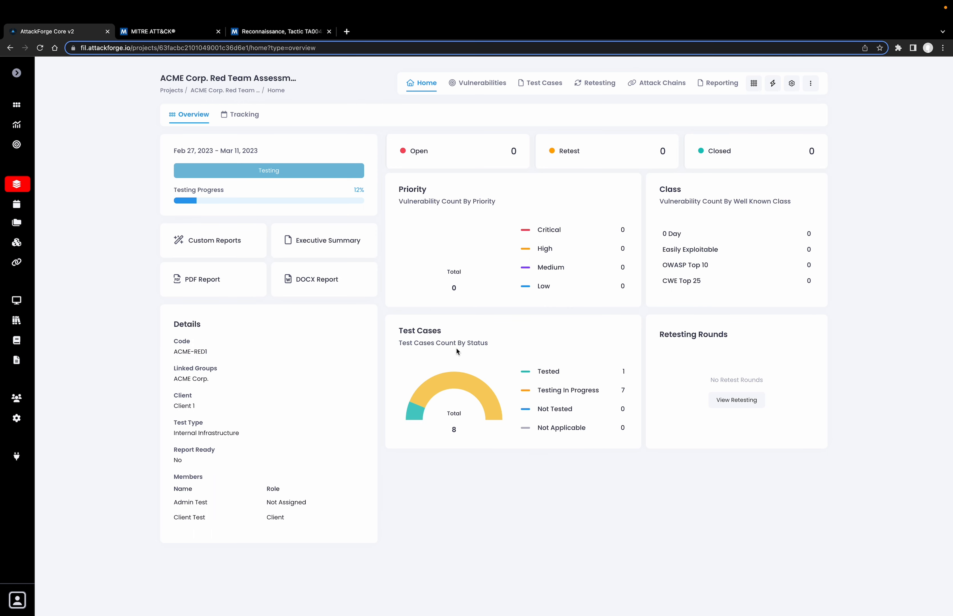
Download a custom report using the Red Team Assessment Report.docx template and open the downloaded document in Word
left_click(228, 246)
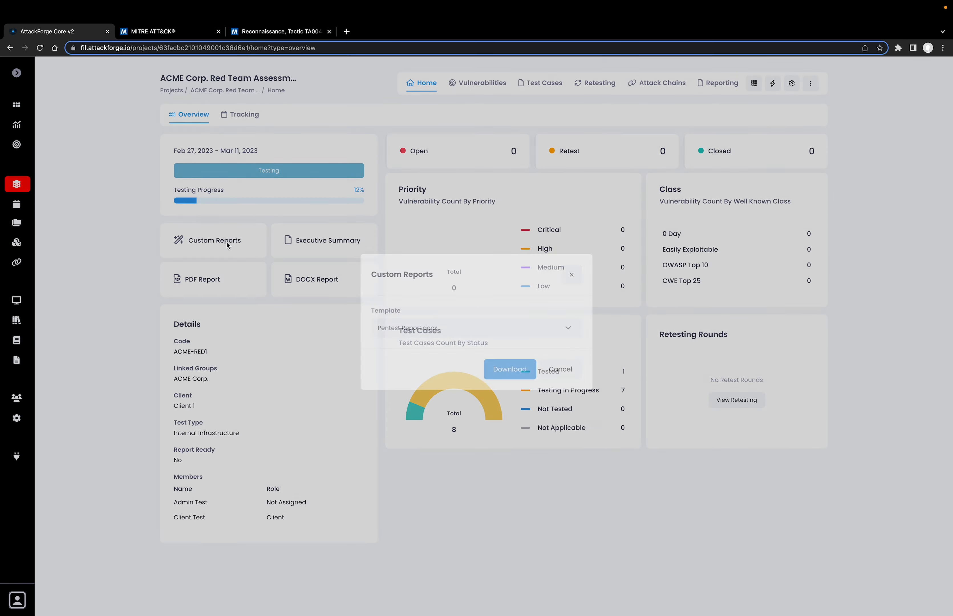
left_click(465, 348)
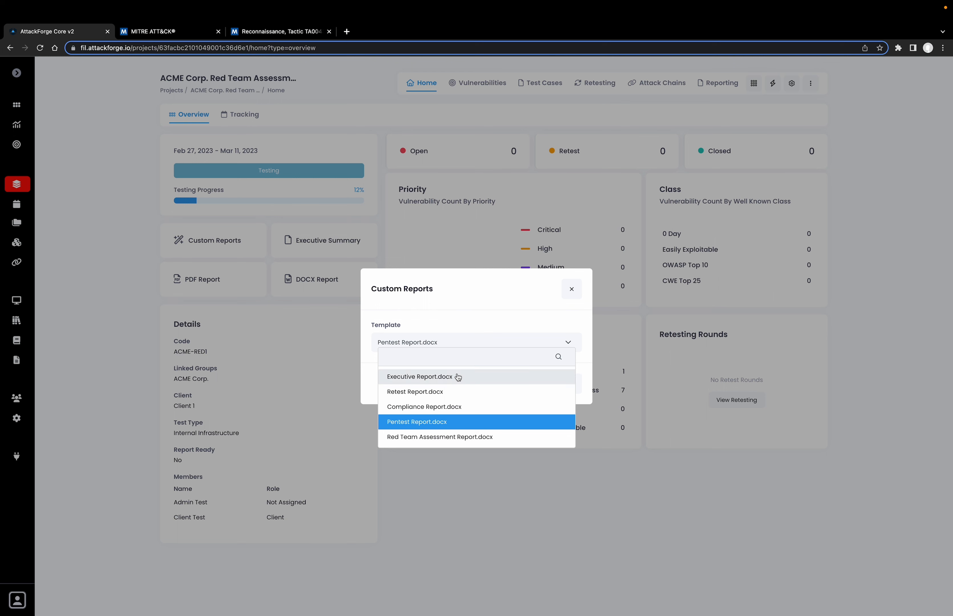
left_click(501, 439)
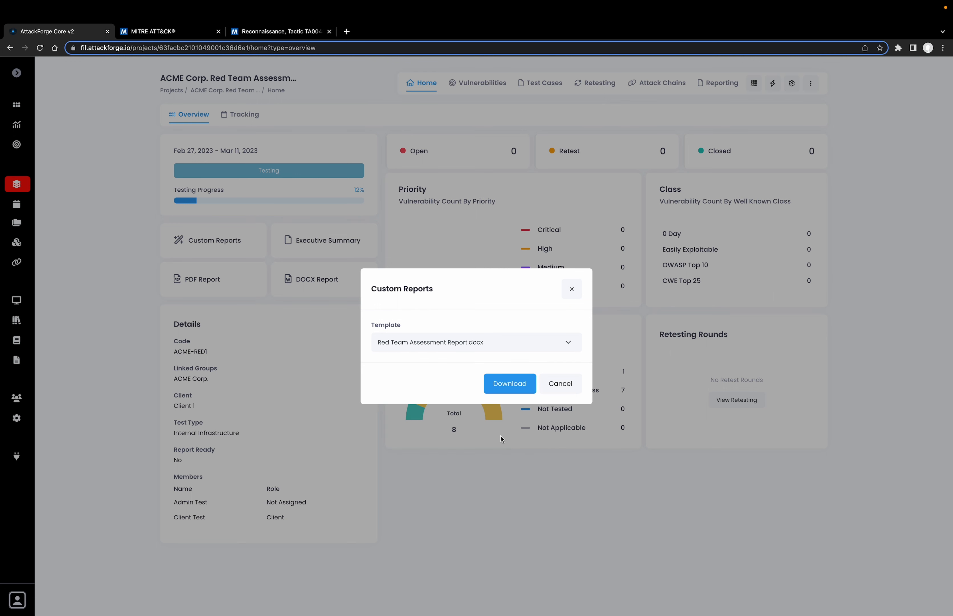
left_click(510, 384)
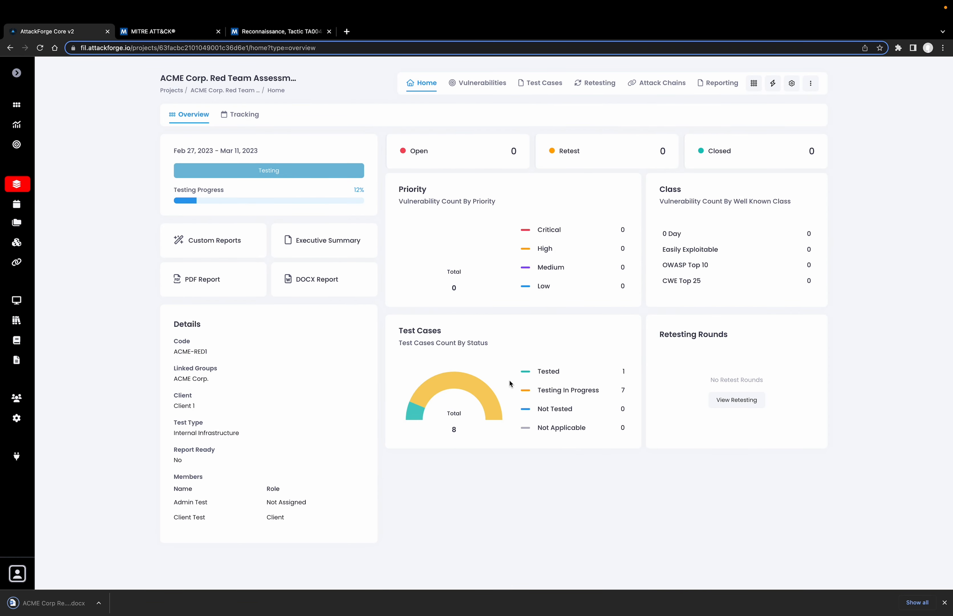
left_click(61, 604)
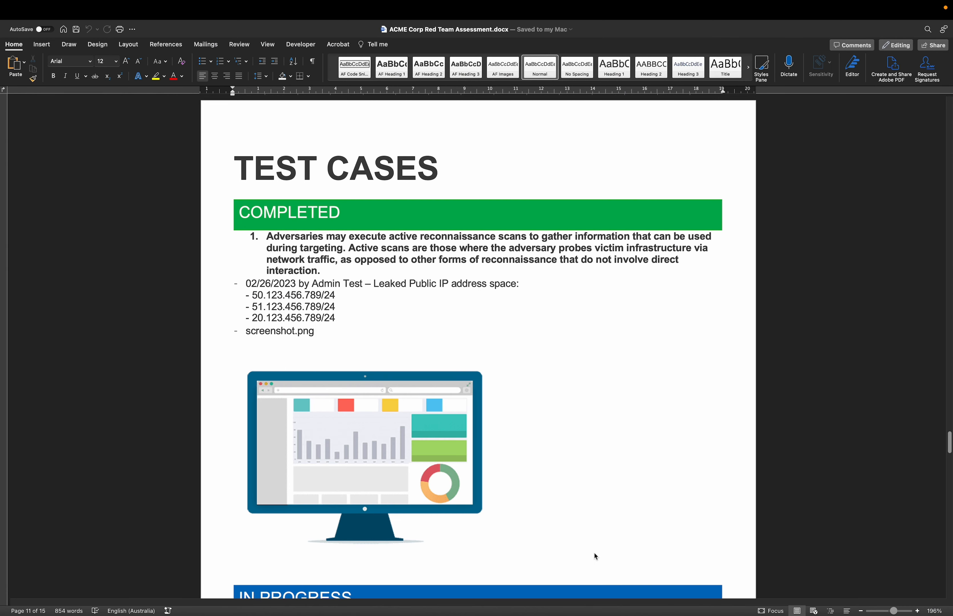